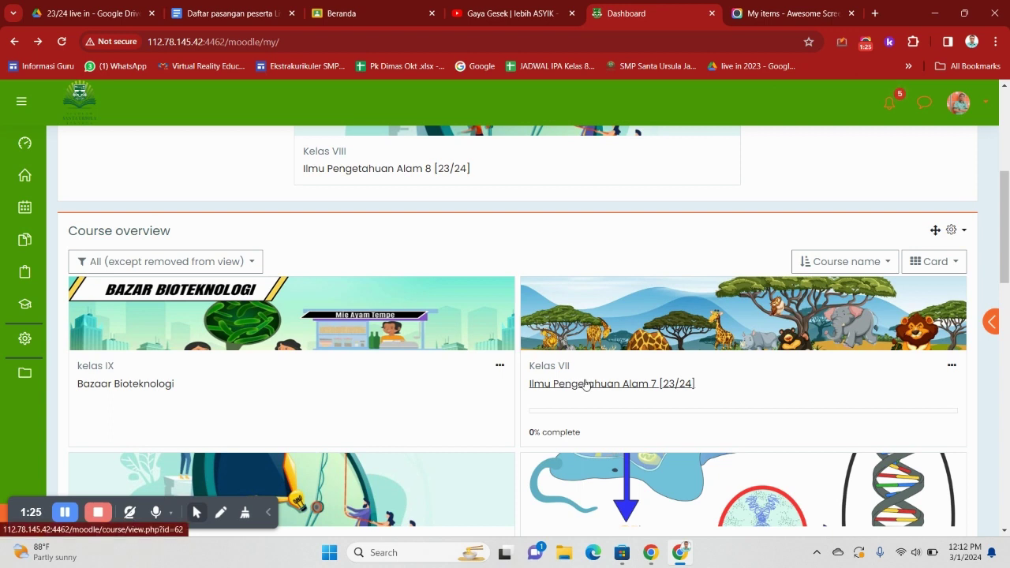
# Open the Ilmu Pengetahuan Alam 7 [23/24] course and start adding an Interactive Content activity to its GAYA section.
pyautogui.click(584, 384)
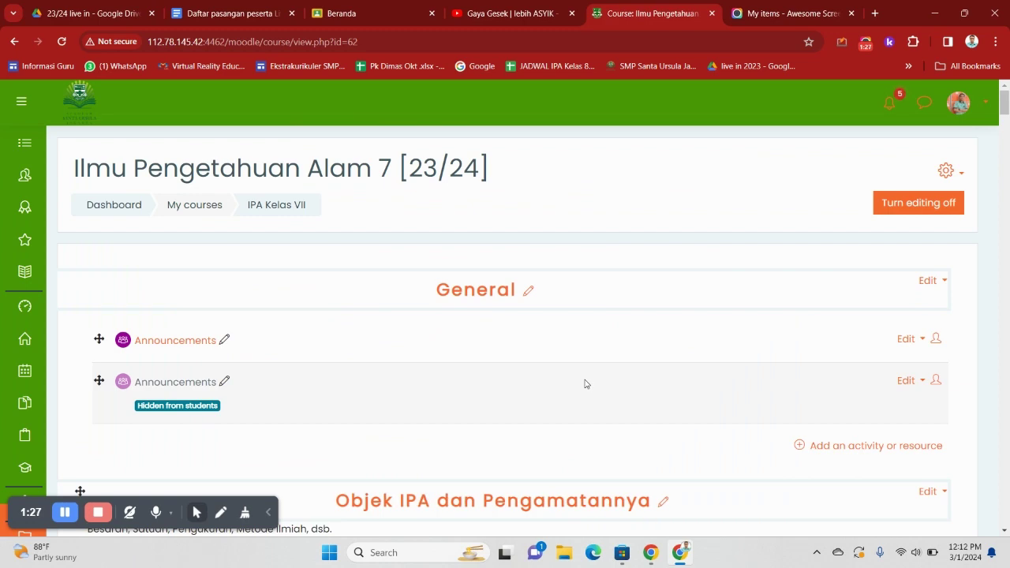
pyautogui.scroll(-15, 585, 384)
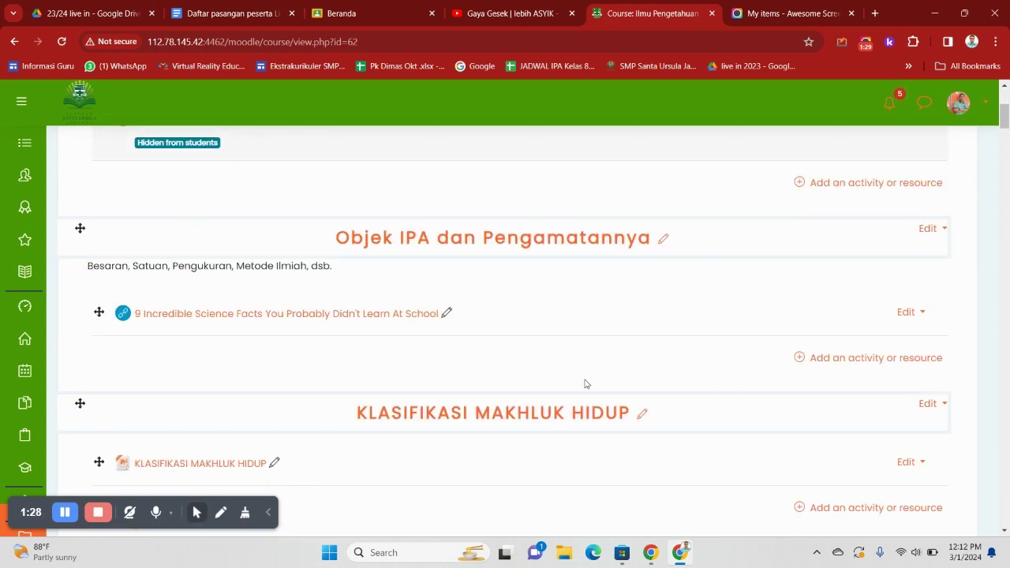
pyautogui.scroll(-20, 579, 386)
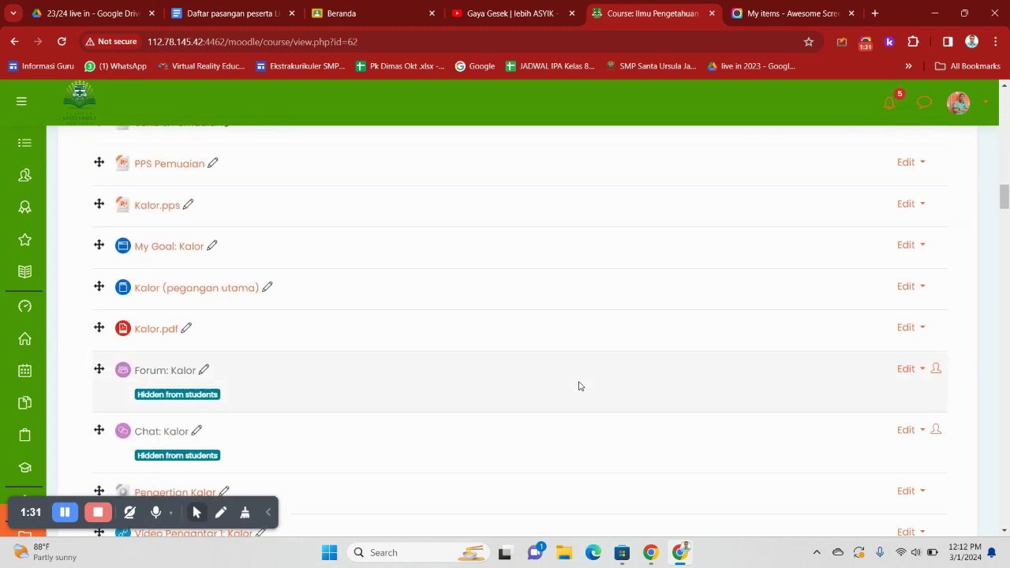
pyautogui.scroll(-20, 566, 389)
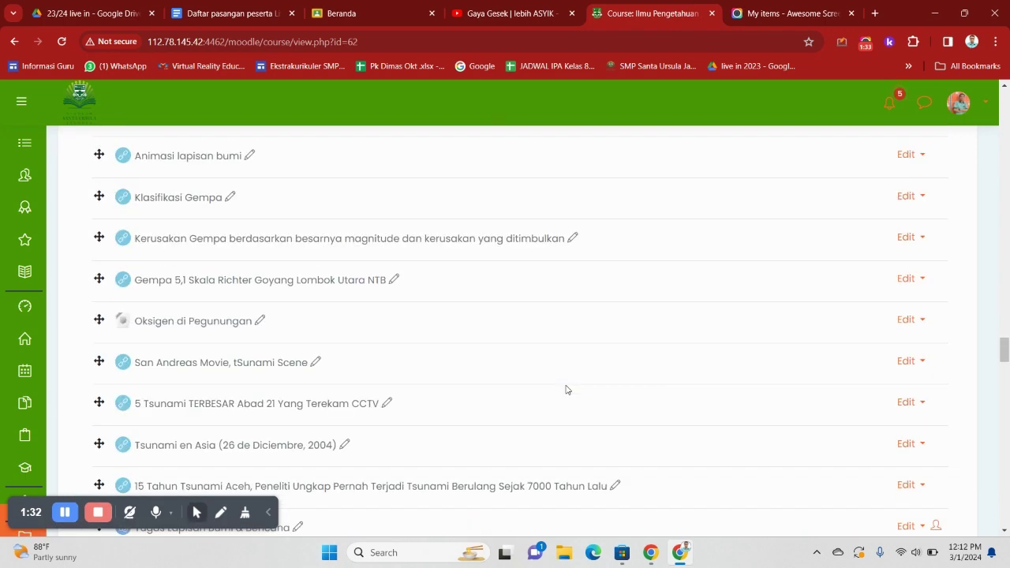
pyautogui.scroll(-20, 566, 389)
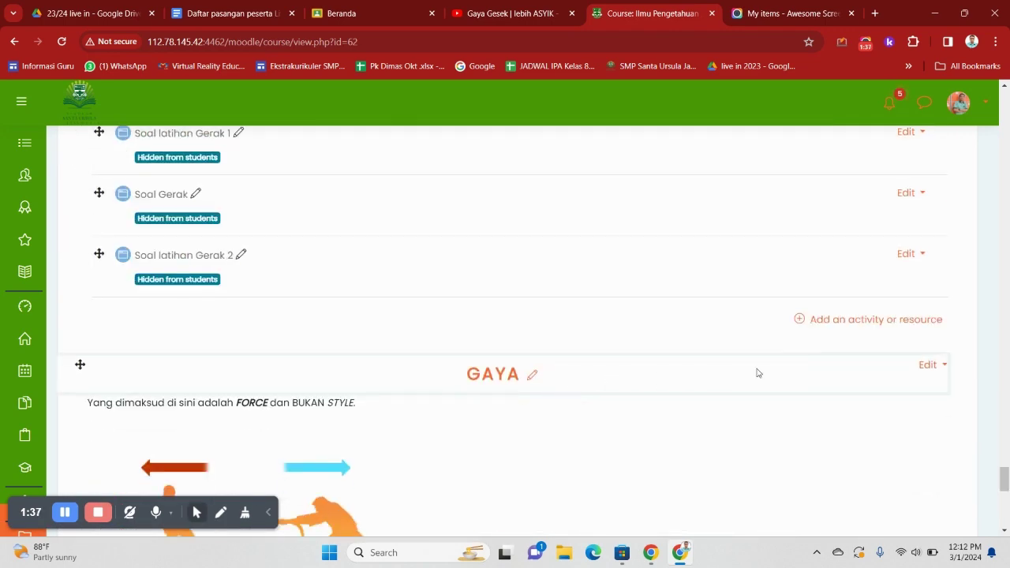
pyautogui.scroll(3, 135, 318)
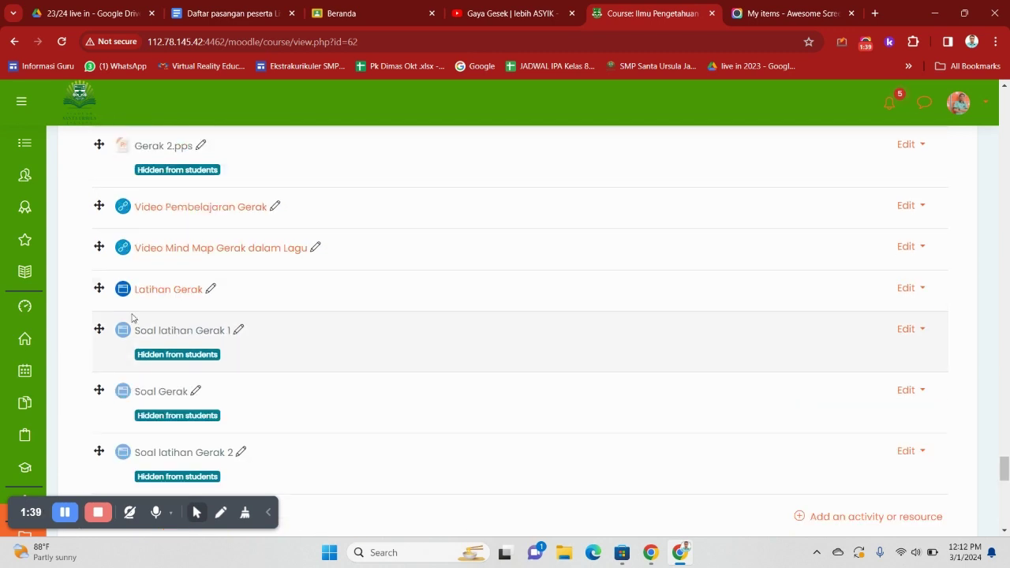
pyautogui.scroll(-12, 132, 318)
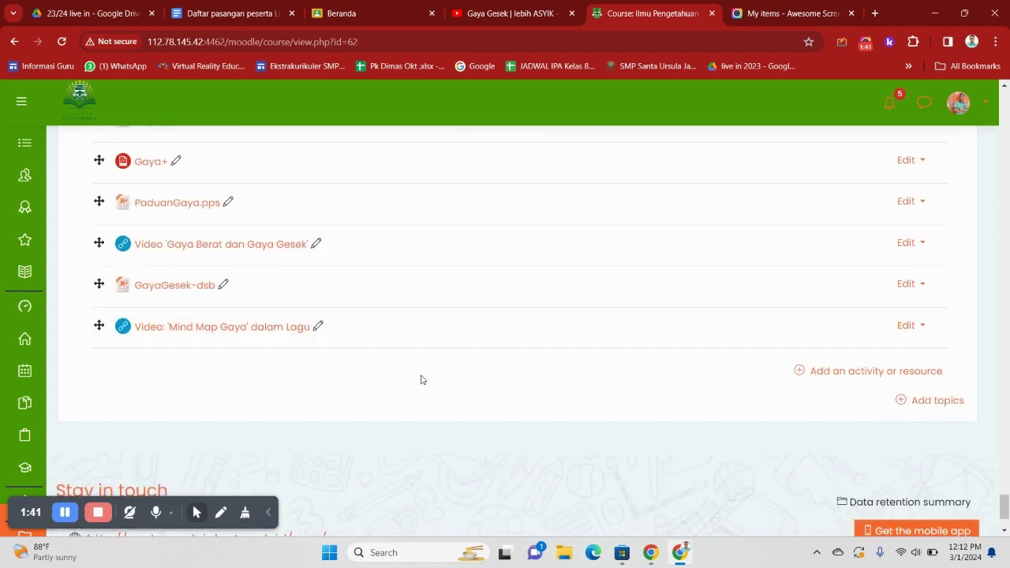
pyautogui.click(892, 372)
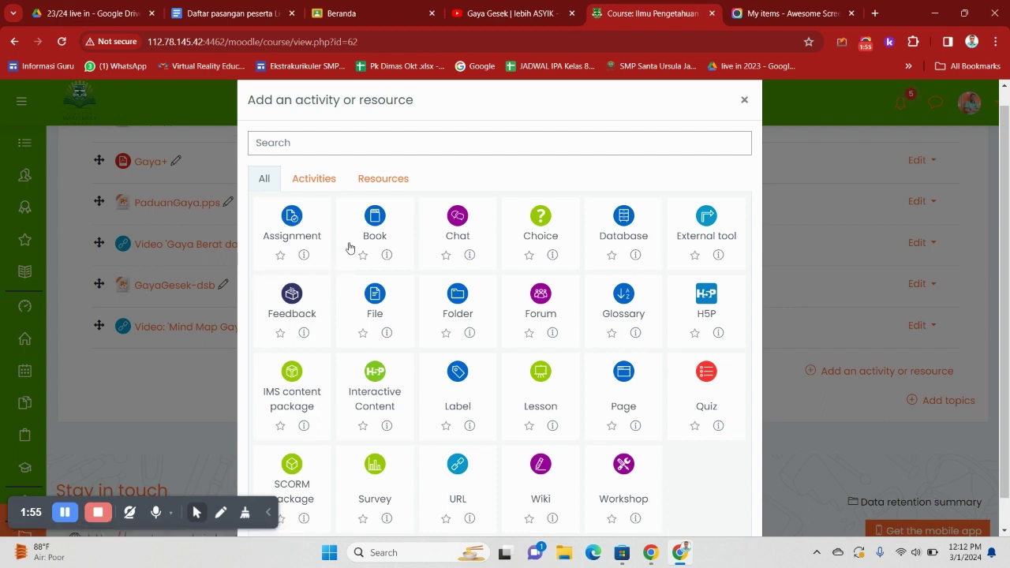
pyautogui.click(382, 385)
# Enter the description "SImaklah video tentang gaya gesek berikut" and enable displaying it on the course page.
pyautogui.click(400, 370)
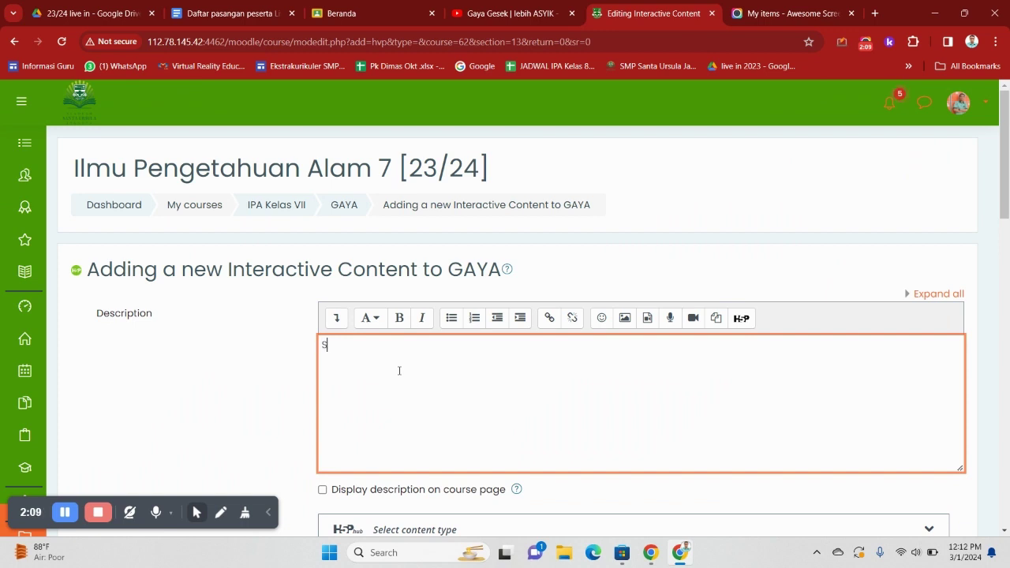
pyautogui.write('SImaklah video te')
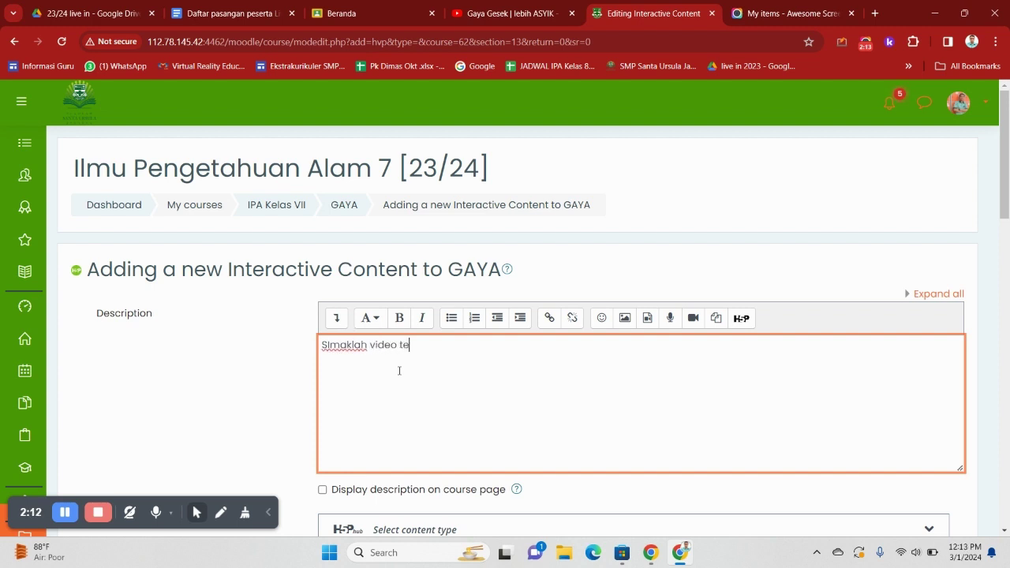
pyautogui.write('ntang gaya ges')
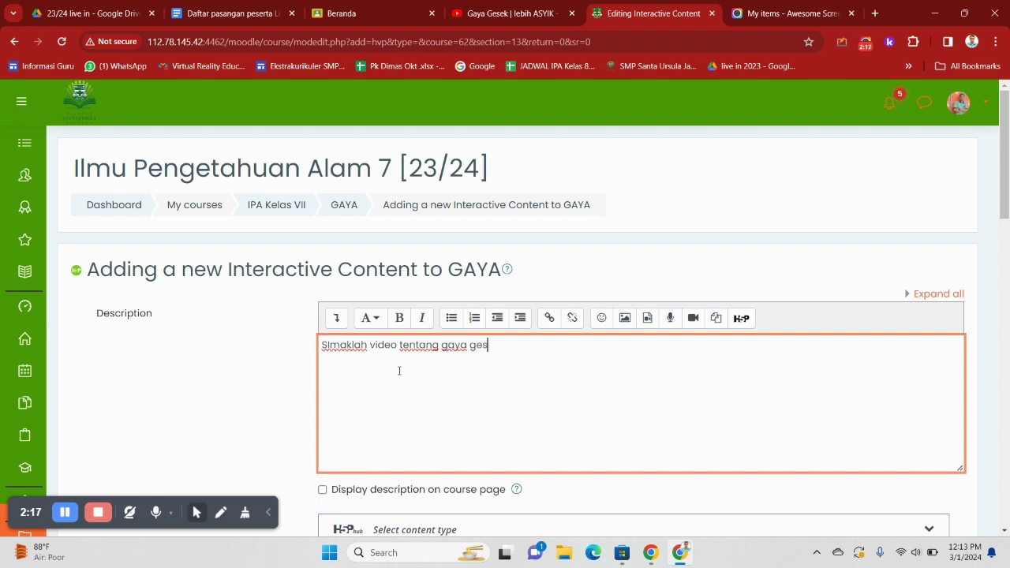
pyautogui.write('ek berikut')
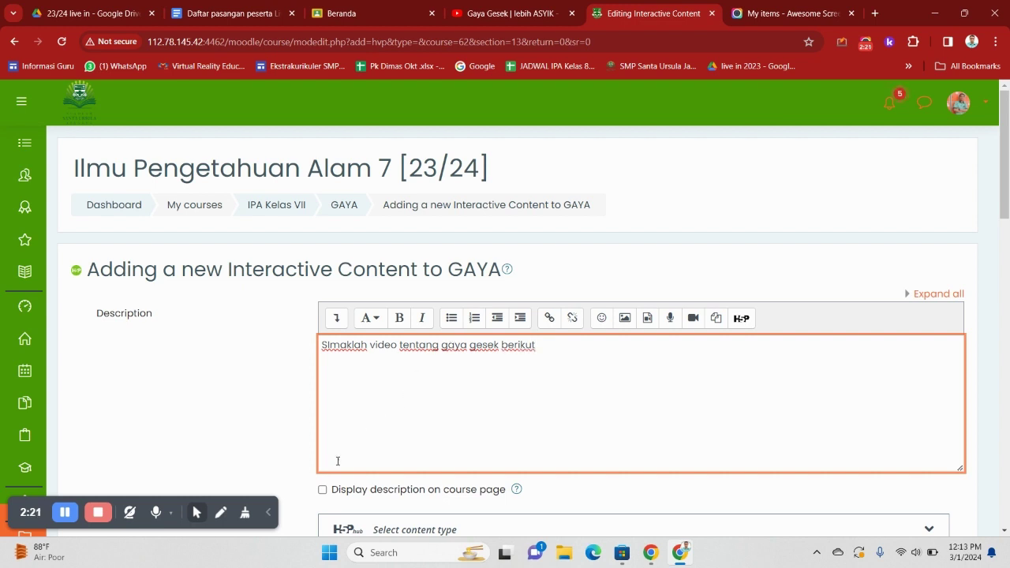
pyautogui.click(322, 490)
# Look through the full list of H5P content types available for creating the activity.
pyautogui.scroll(-1, 430, 478)
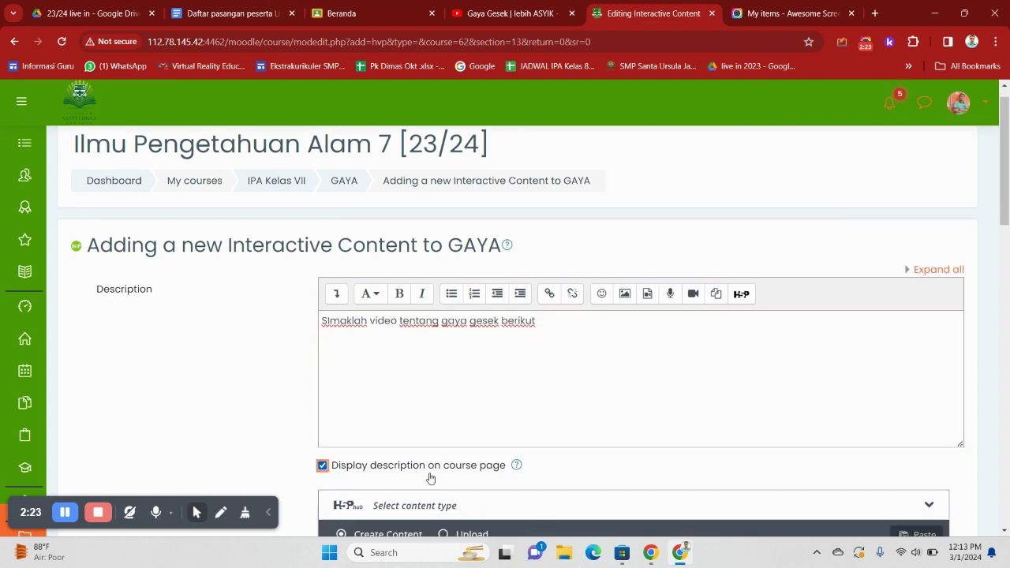
pyautogui.scroll(-3, 434, 474)
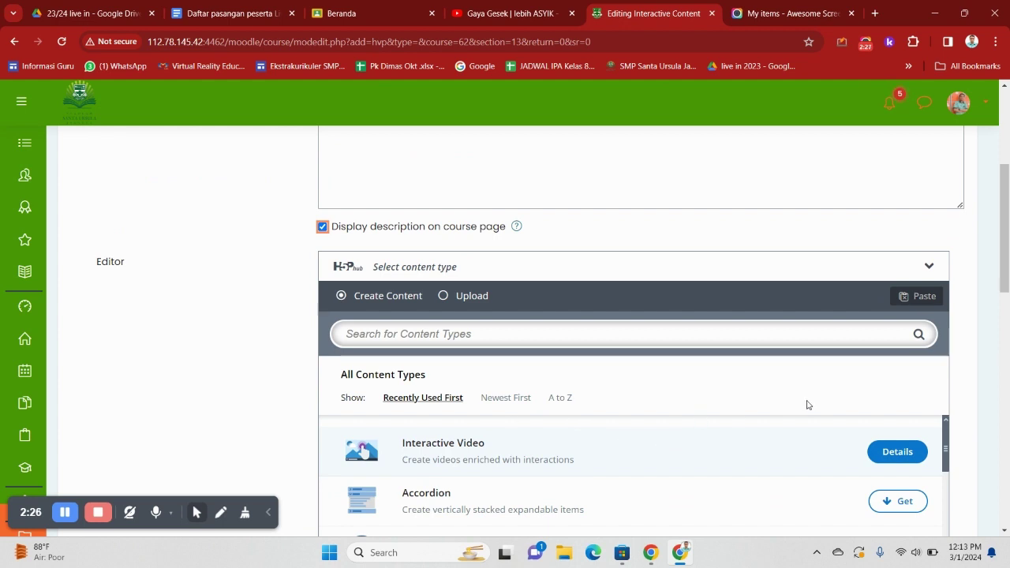
pyautogui.scroll(-1, 807, 405)
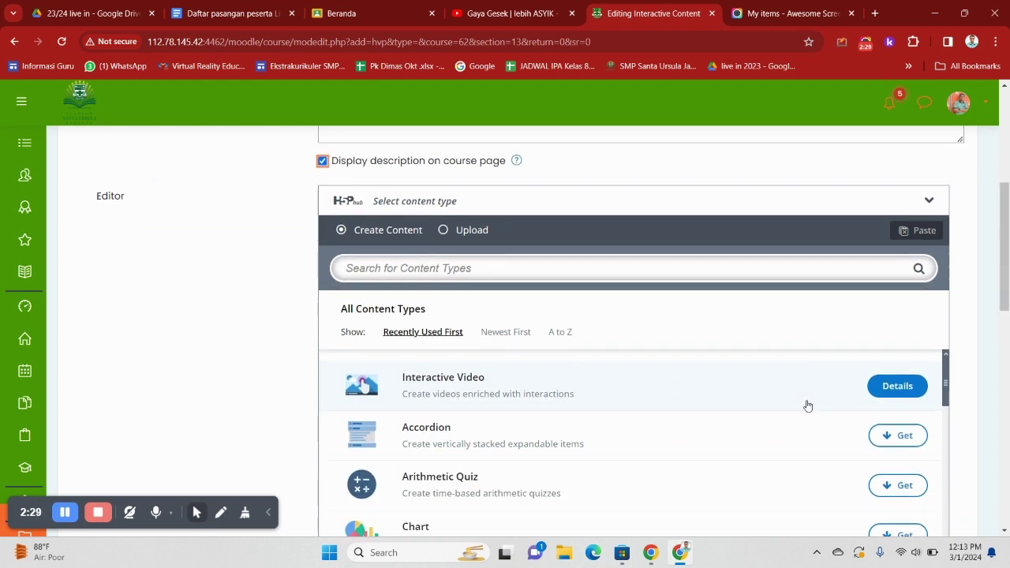
pyautogui.scroll(-1, 808, 405)
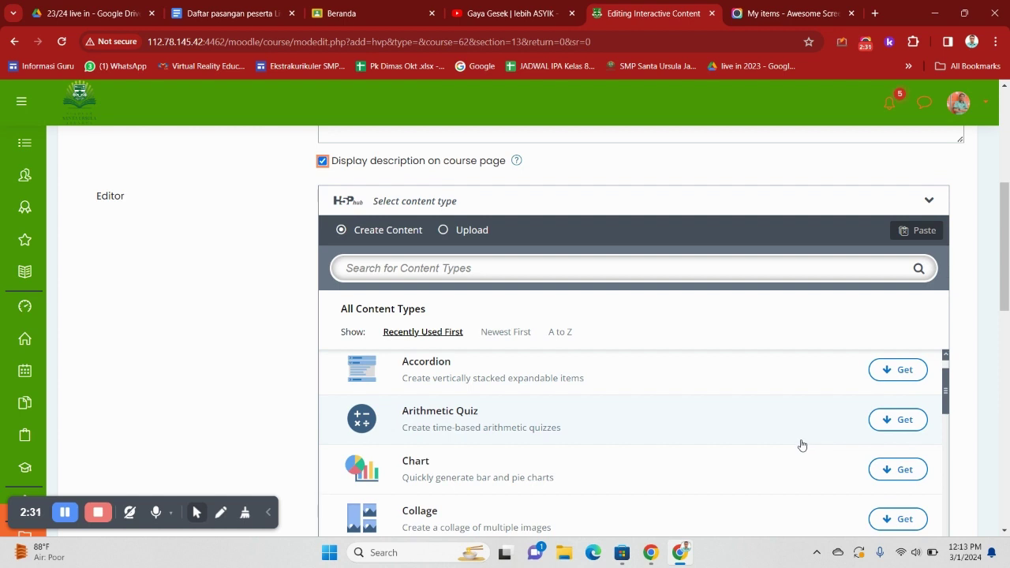
pyautogui.scroll(-1, 801, 446)
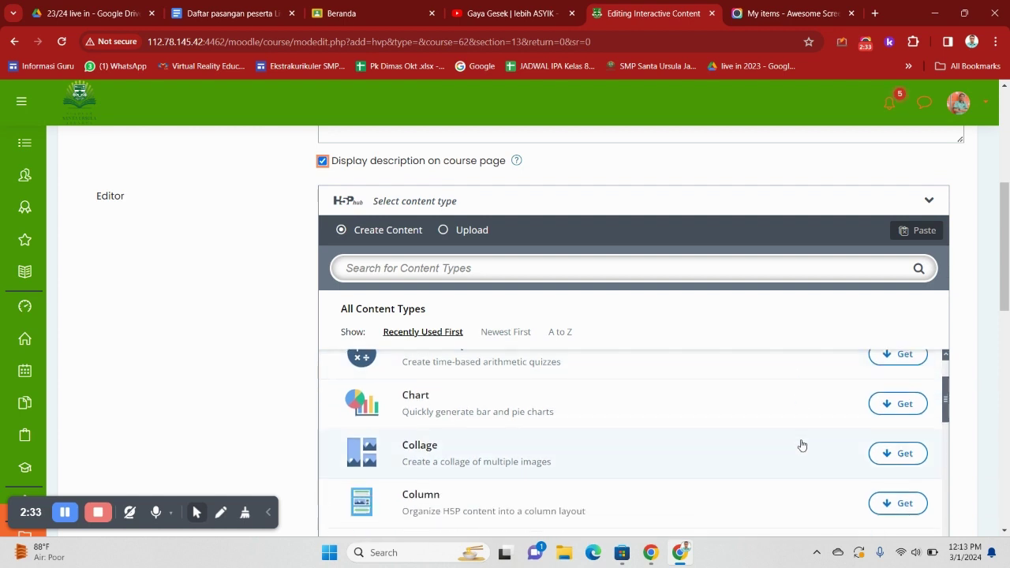
pyautogui.scroll(-4, 802, 446)
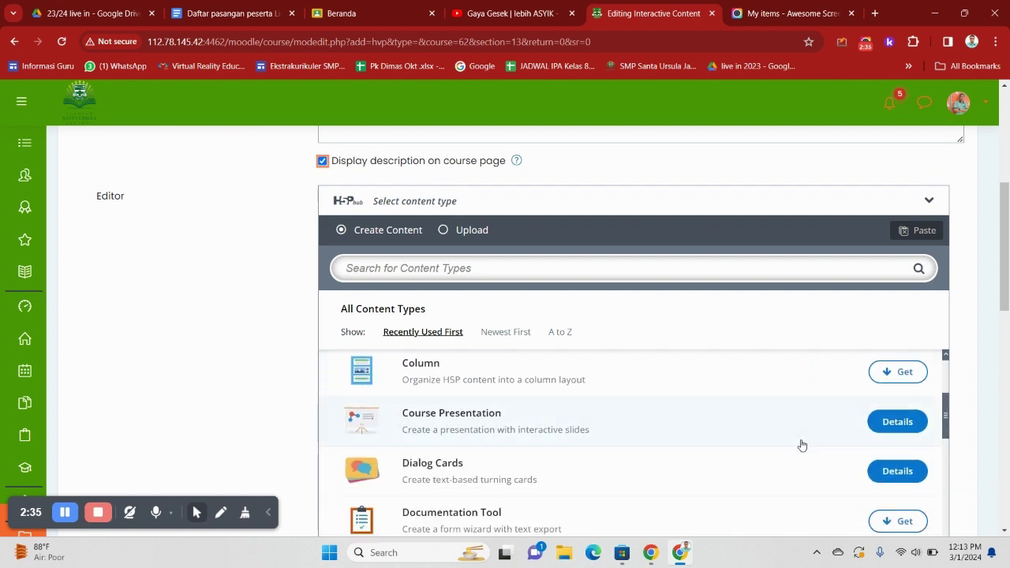
pyautogui.scroll(-1, 789, 453)
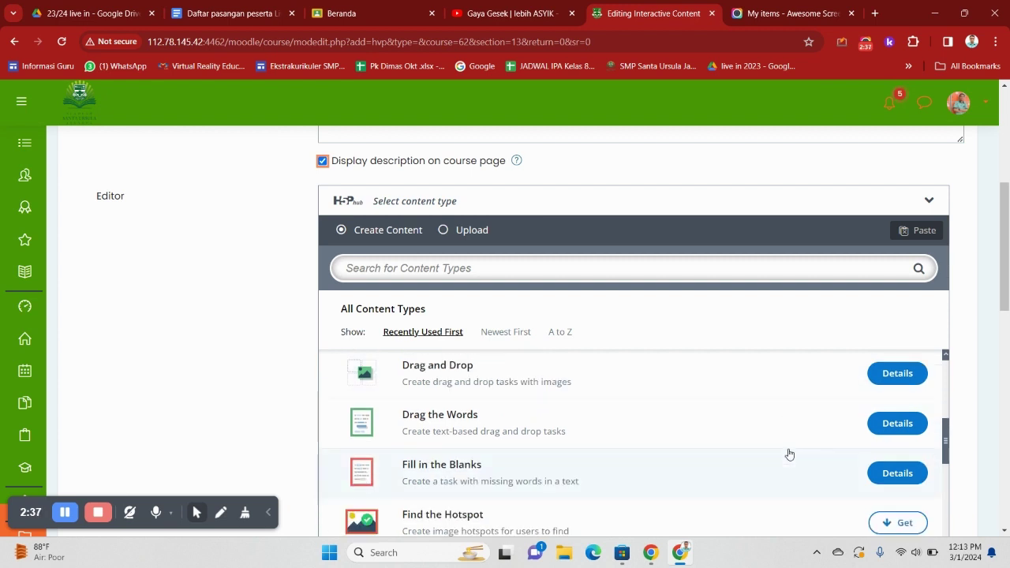
pyautogui.scroll(-3, 667, 434)
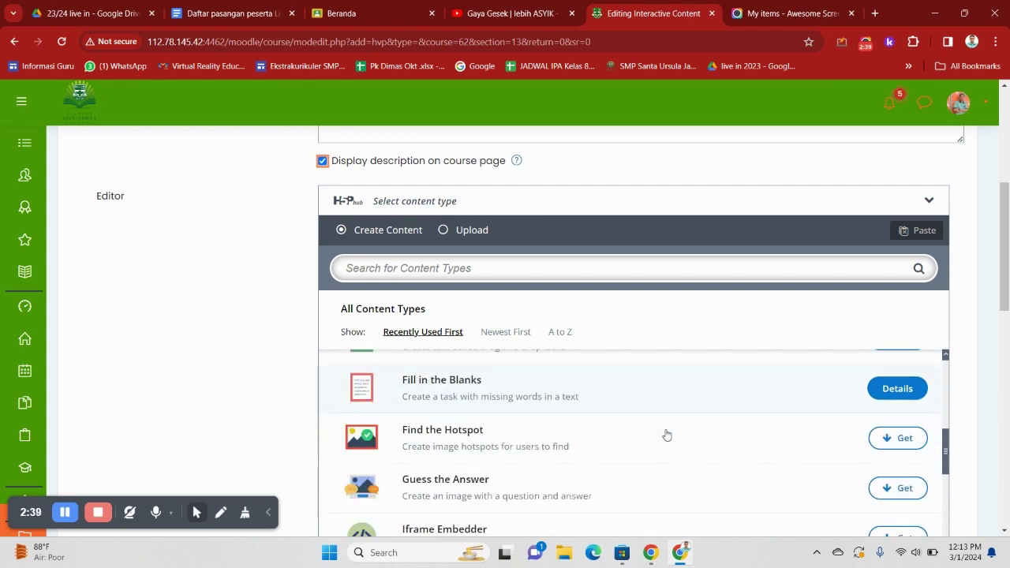
pyautogui.scroll(-2, 667, 434)
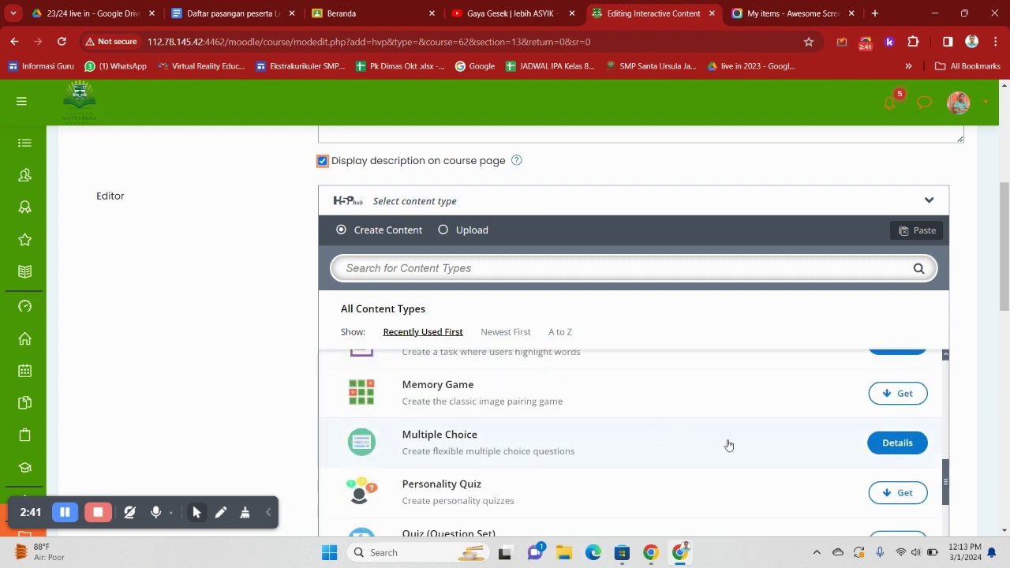
pyautogui.scroll(-3, 728, 445)
pyautogui.scroll(-3, 731, 446)
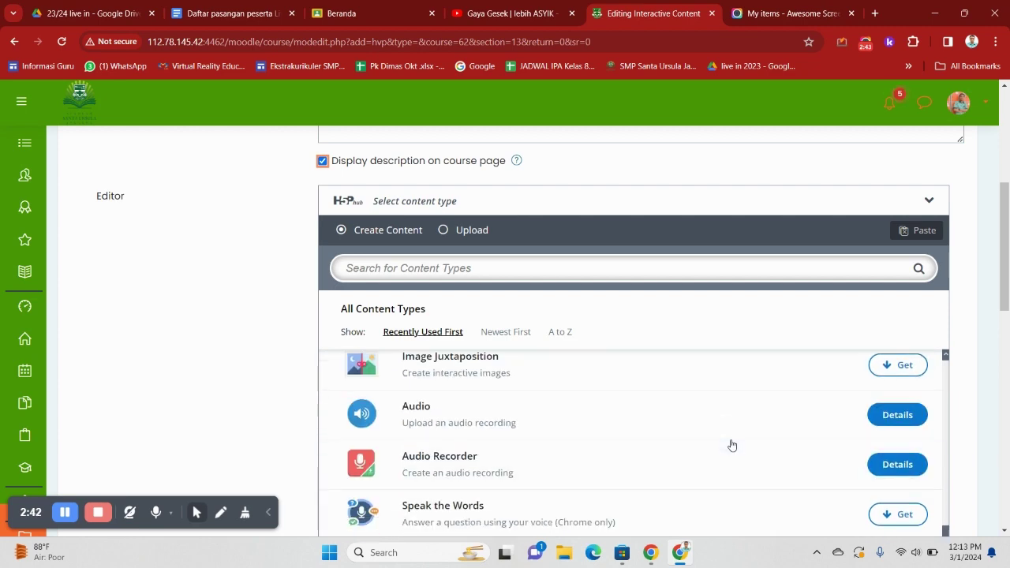
pyautogui.scroll(13, 732, 446)
pyautogui.scroll(3, 732, 446)
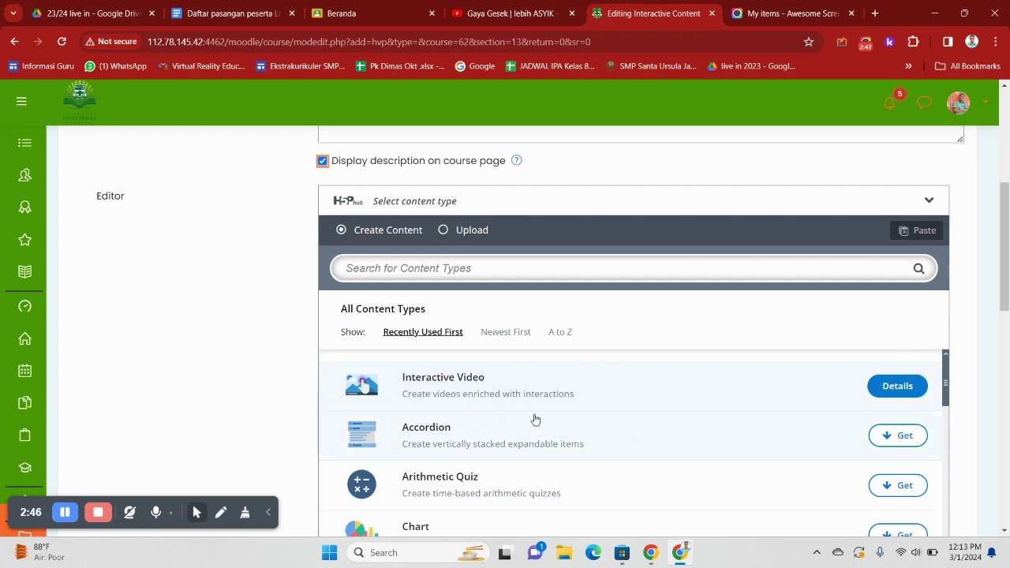
# View the details of the Interactive Video content type and open its content demo.
pyautogui.click(897, 386)
pyautogui.scroll(3, 750, 399)
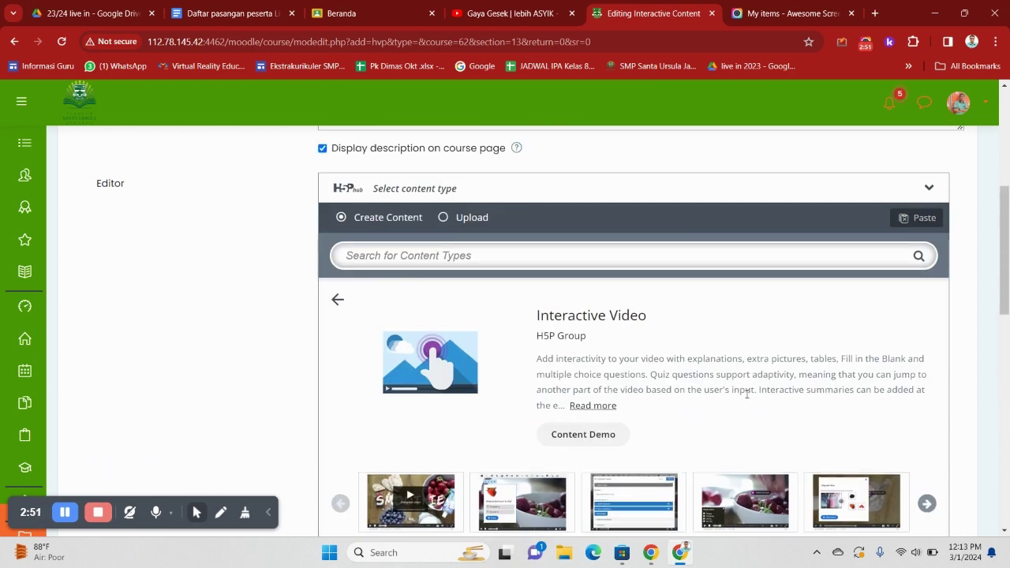
pyautogui.scroll(-1, 747, 394)
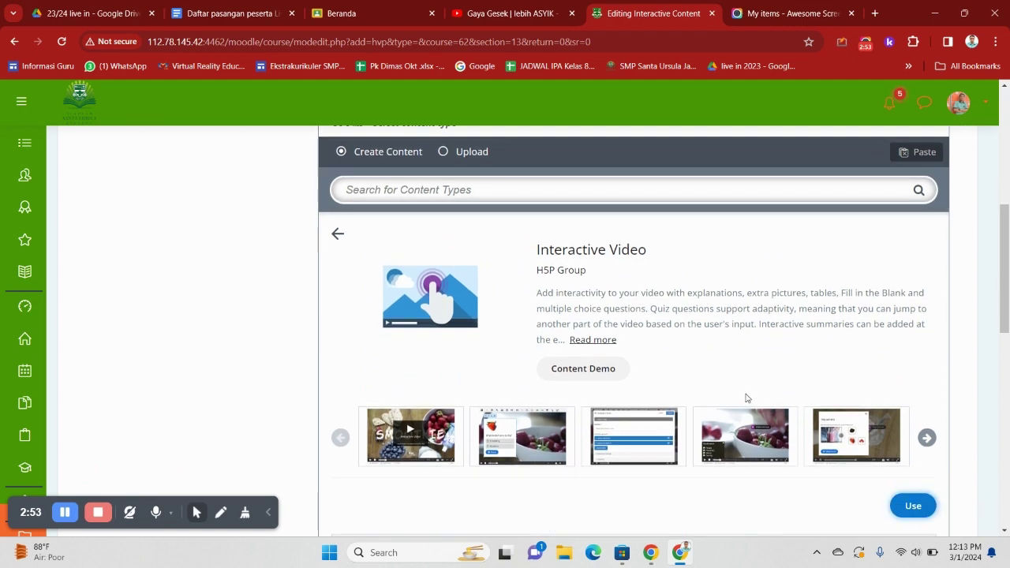
pyautogui.scroll(-3, 746, 399)
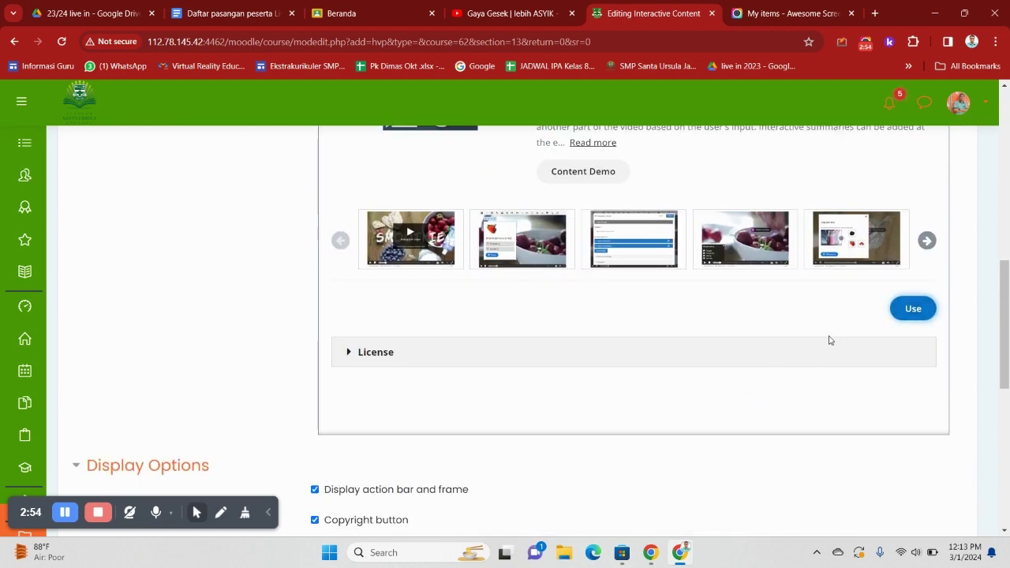
pyautogui.scroll(2, 829, 340)
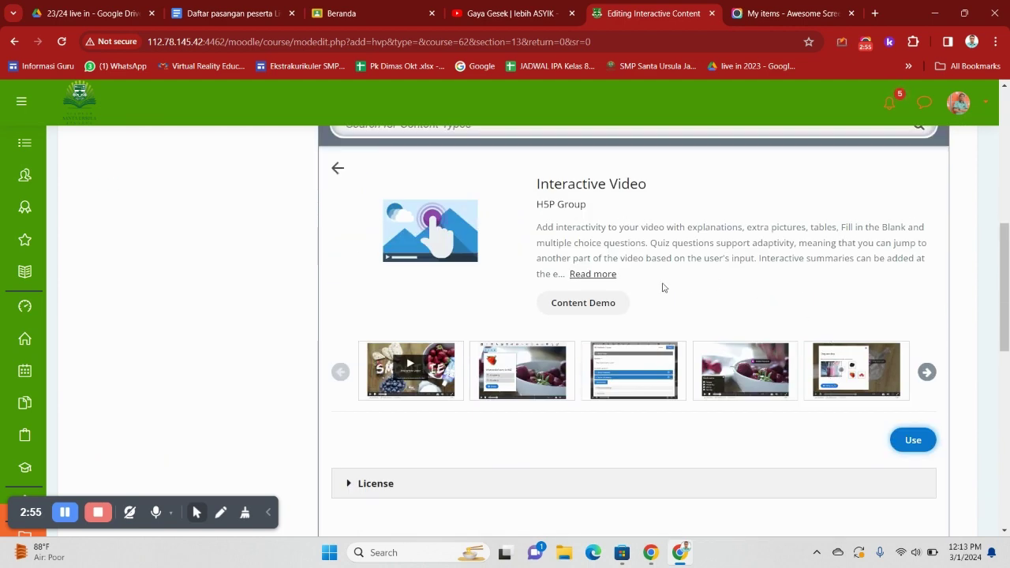
pyautogui.click(602, 312)
# Play the Smoothie example video on the Interactive Video demo page.
pyautogui.scroll(-3, 523, 340)
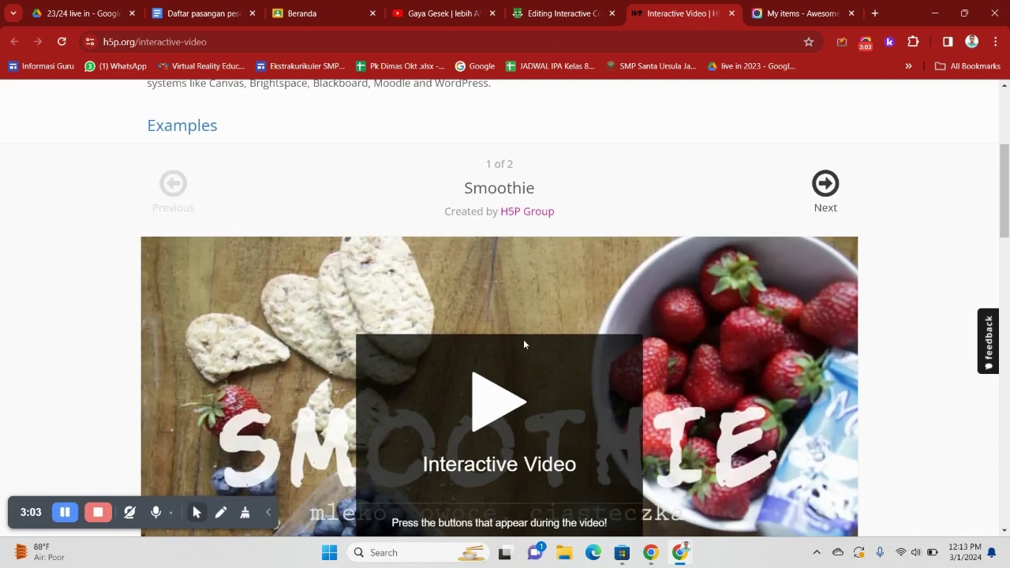
pyautogui.scroll(-1, 523, 339)
pyautogui.scroll(-1, 512, 293)
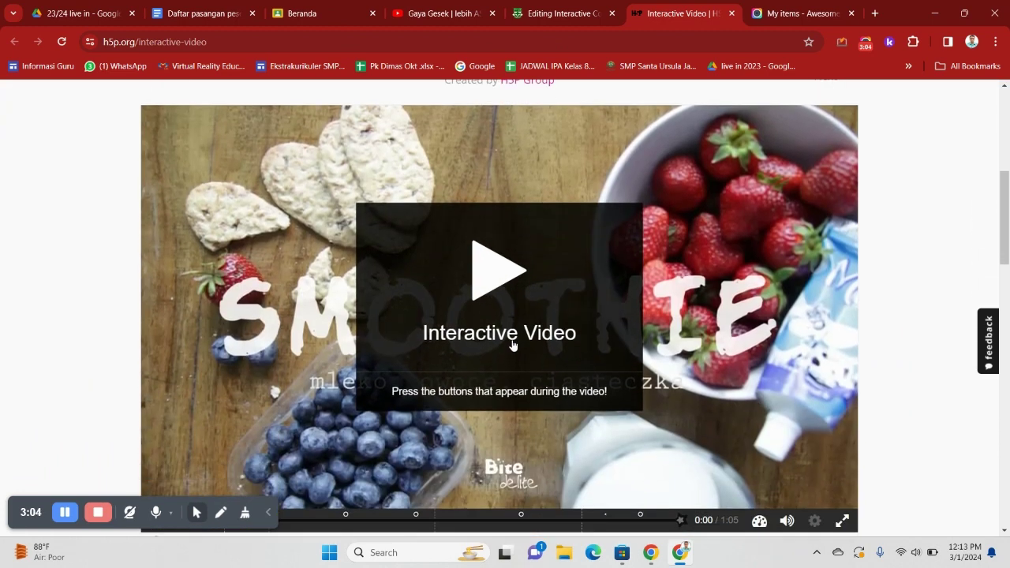
pyautogui.click(513, 293)
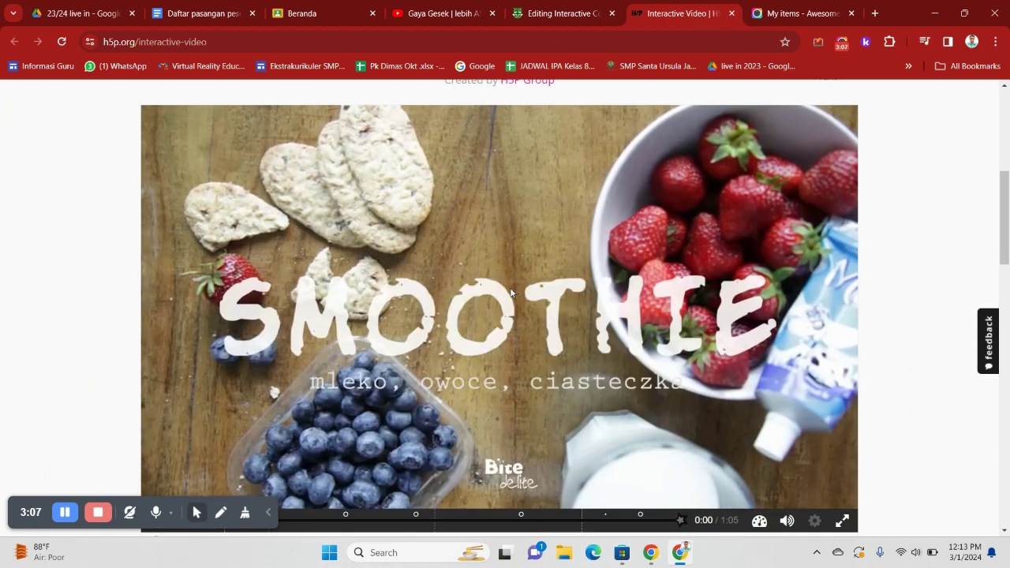
pyautogui.scroll(-2, 495, 301)
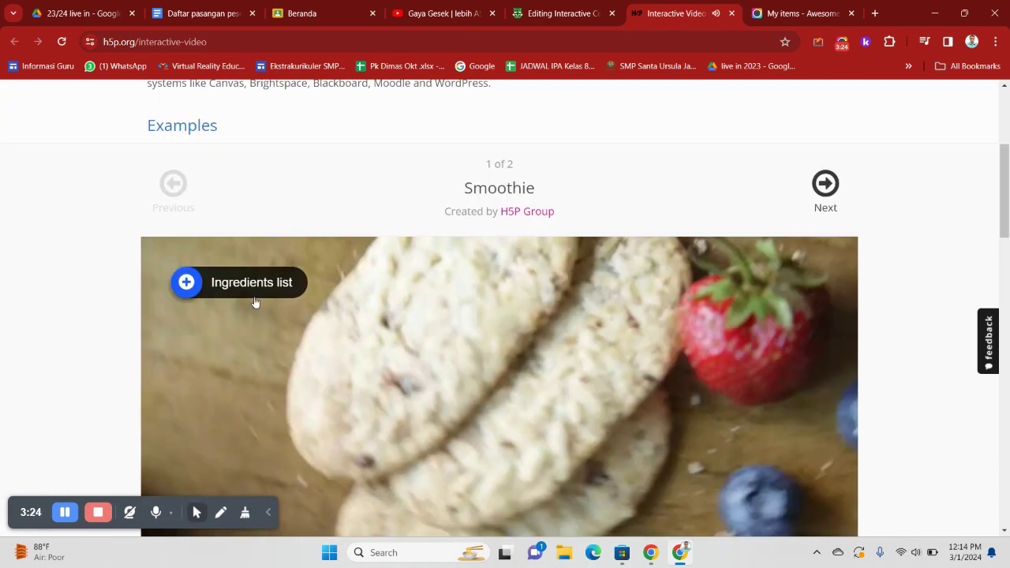
# View the Ingredients list interaction in the Smoothie video, close it and resume playback.
pyautogui.click(255, 288)
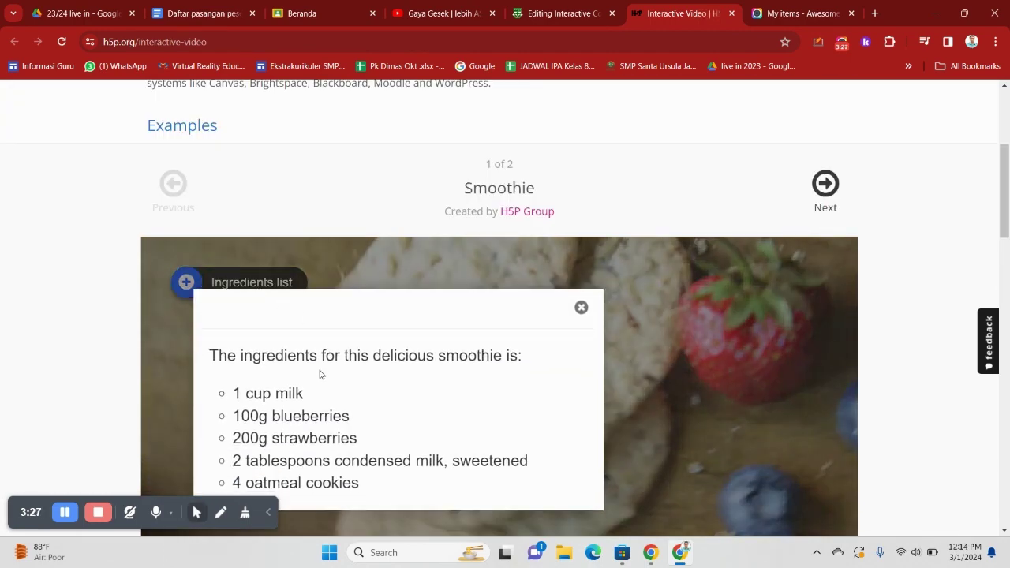
pyautogui.click(582, 307)
pyautogui.scroll(-3, 552, 332)
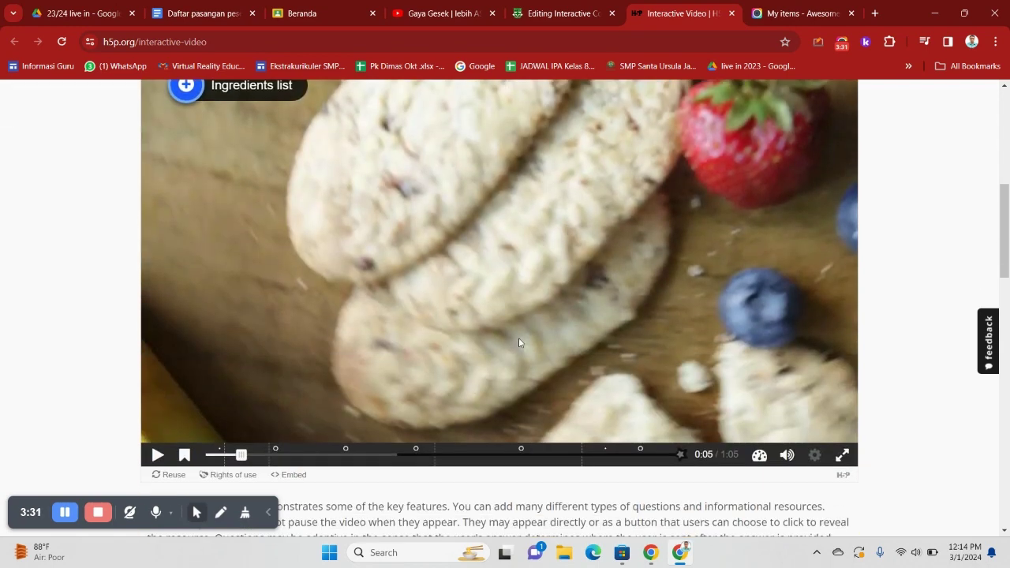
pyautogui.click(158, 454)
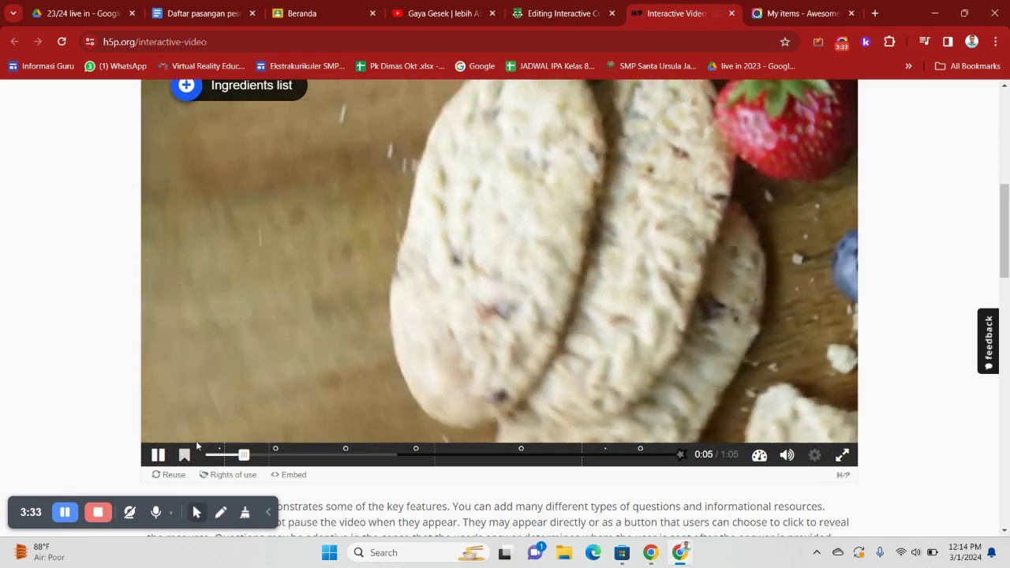
pyautogui.scroll(1, 472, 328)
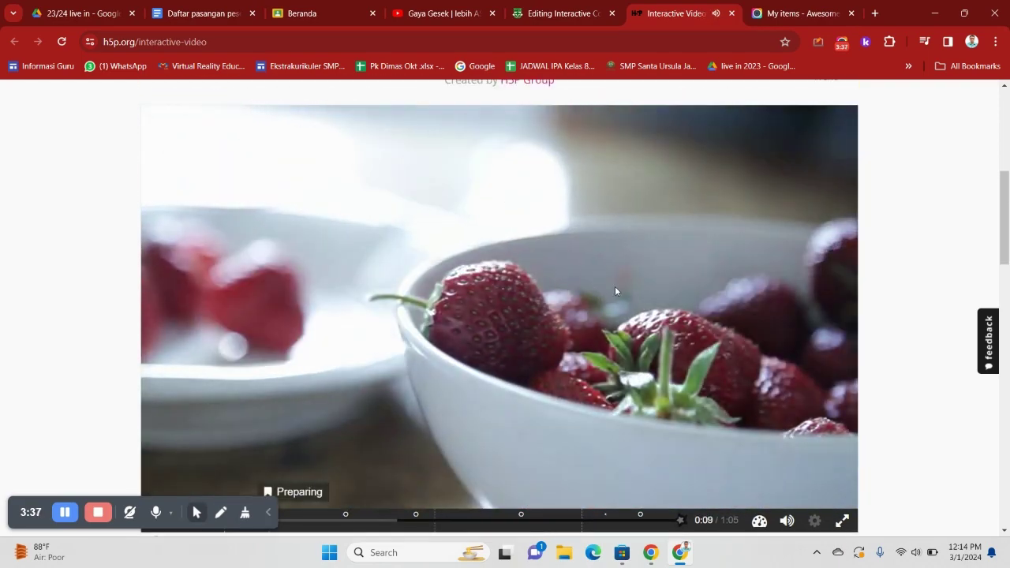
# Answer the Smoothie video's multiple choice quiz with Strawberry, check the answer and continue the video.
pyautogui.click(644, 263)
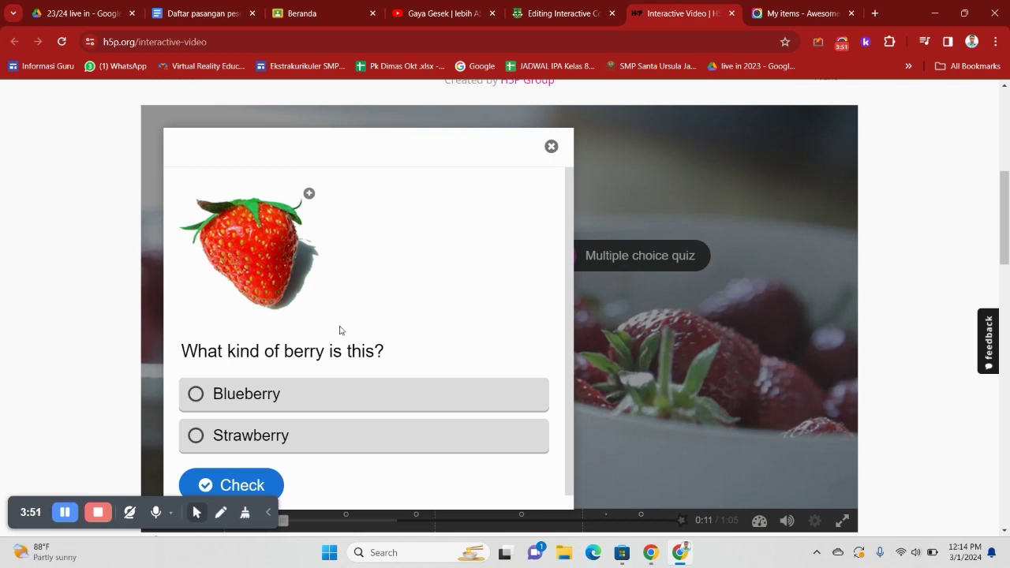
pyautogui.click(259, 446)
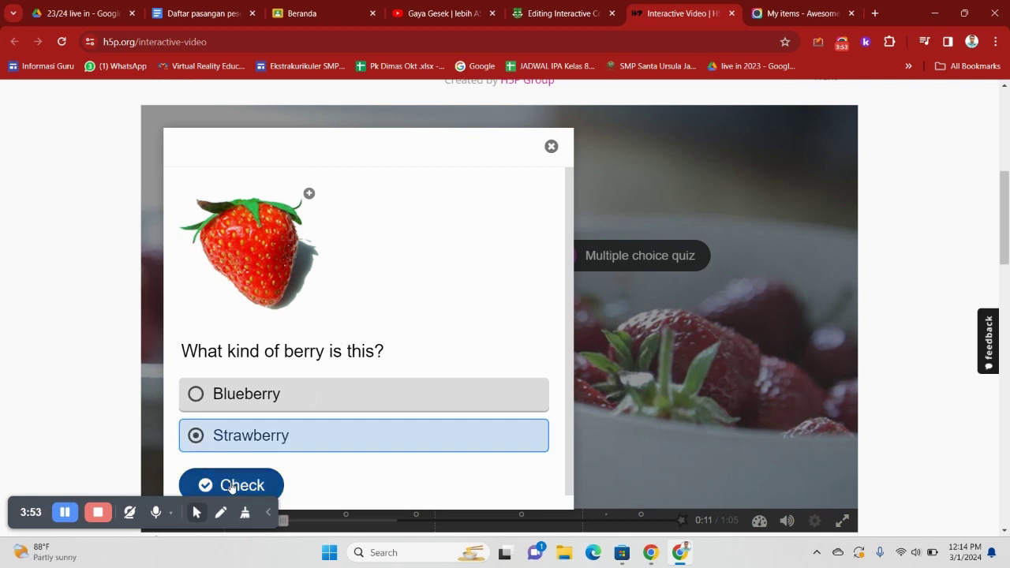
pyautogui.click(232, 485)
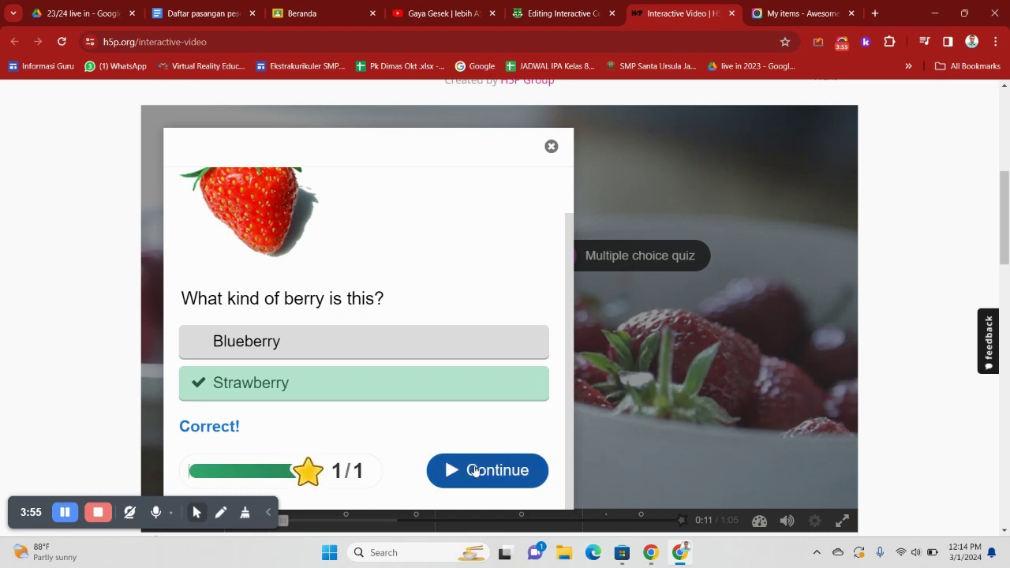
pyautogui.click(477, 471)
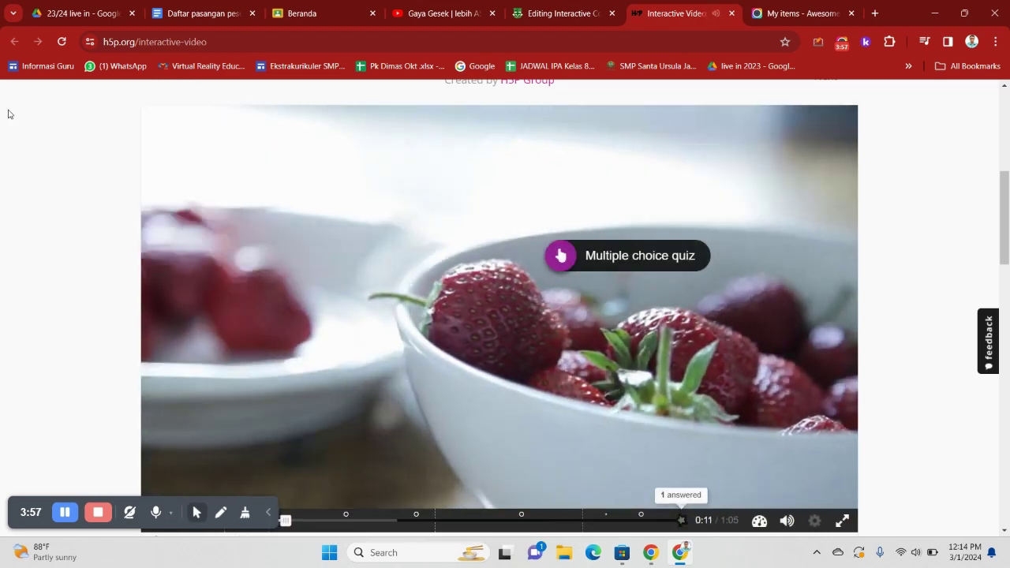
# Pause the Smoothie example video and close the Interactive Video demo page.
pyautogui.scroll(-2, 200, 285)
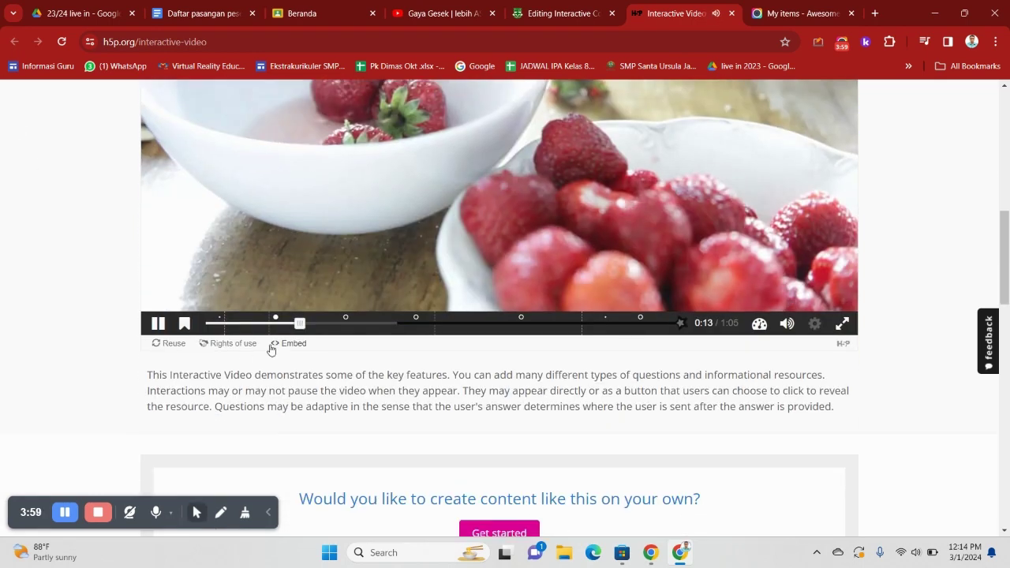
pyautogui.click(159, 329)
pyautogui.scroll(5, 194, 300)
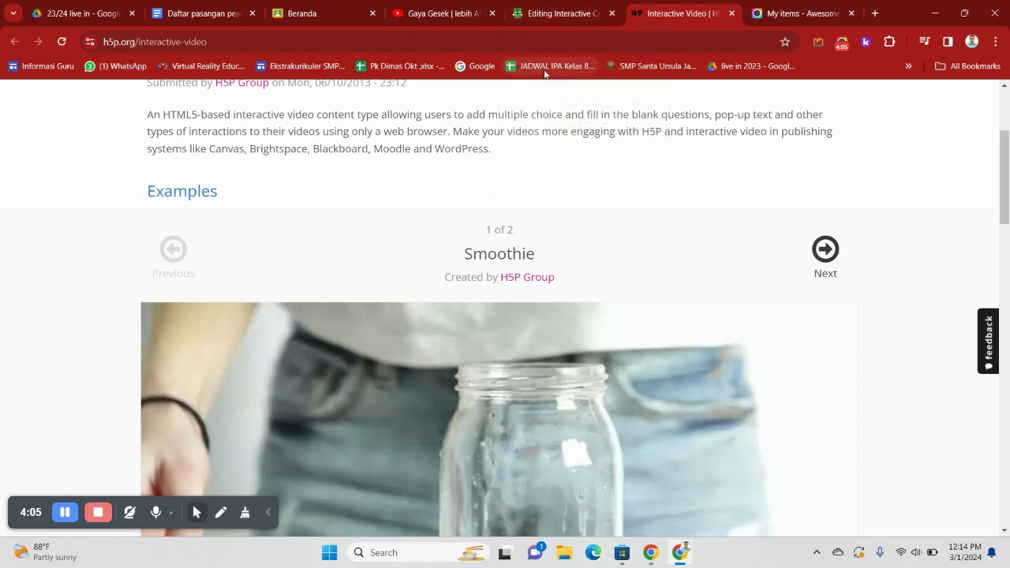
pyautogui.click(732, 13)
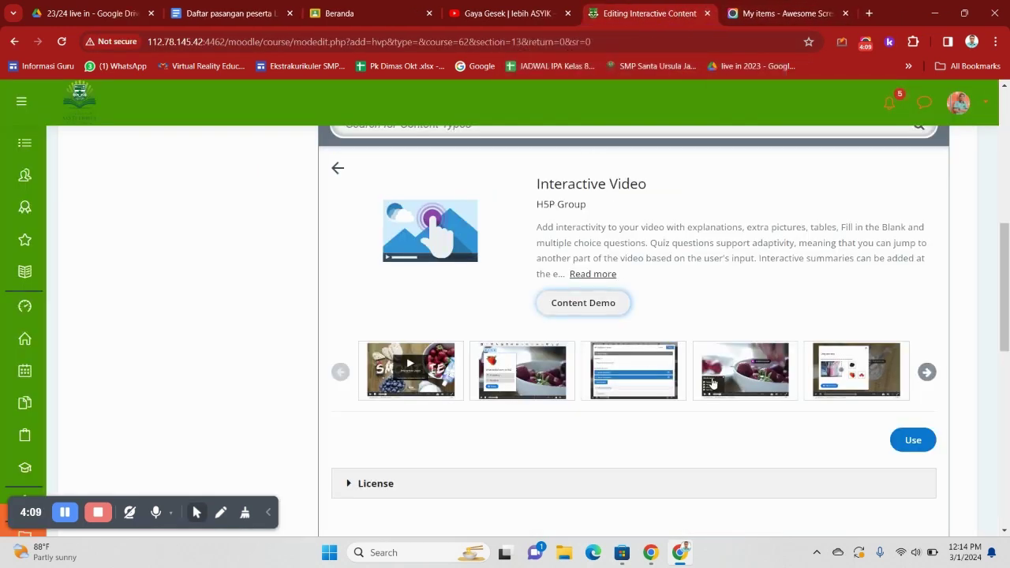
# Use the Interactive Video content type for the activity and look over its editor's title and video fields.
pyautogui.click(913, 441)
pyautogui.scroll(10, 827, 381)
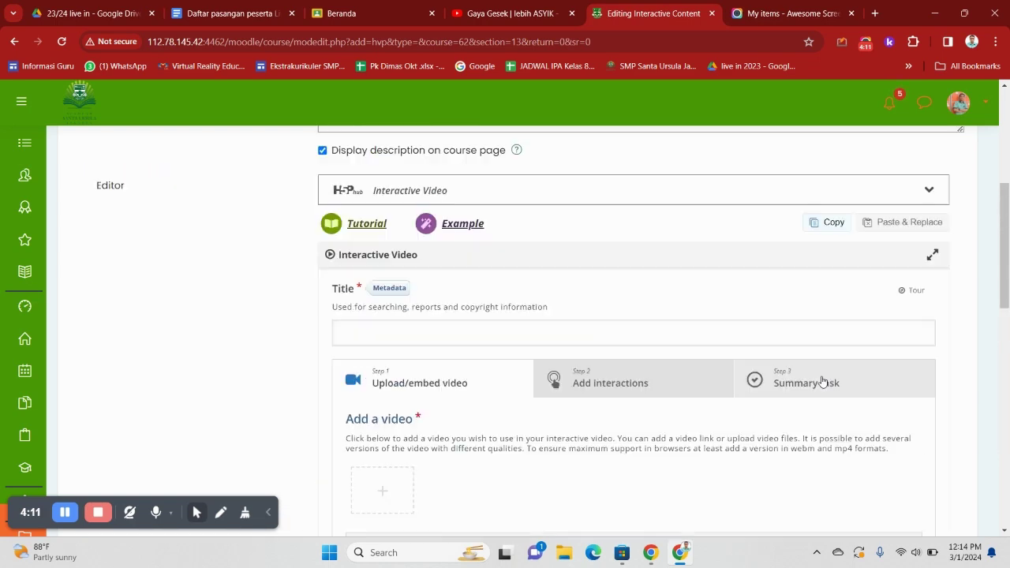
pyautogui.scroll(-3, 820, 382)
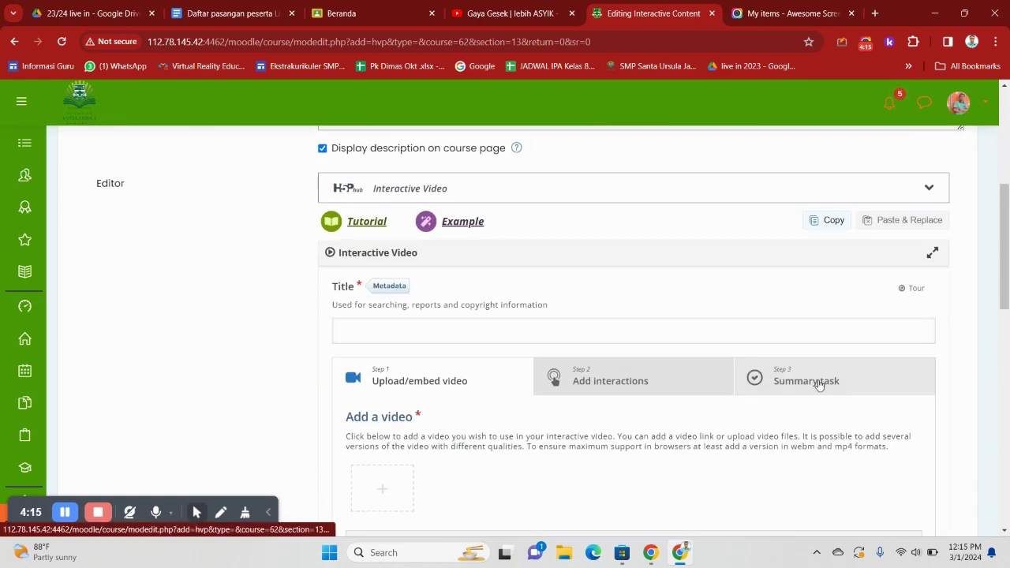
pyautogui.scroll(-1, 819, 385)
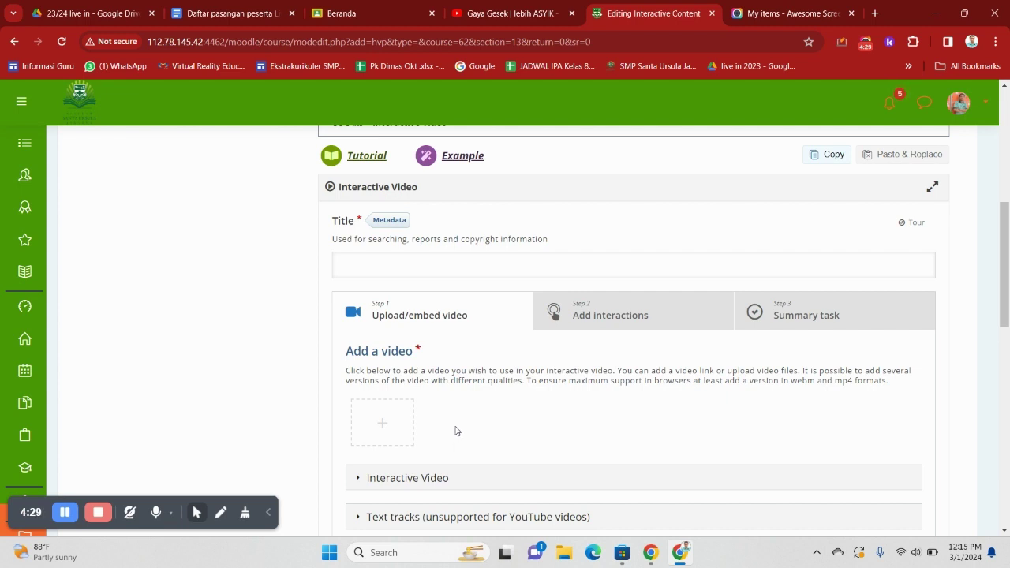
pyautogui.scroll(-1, 457, 429)
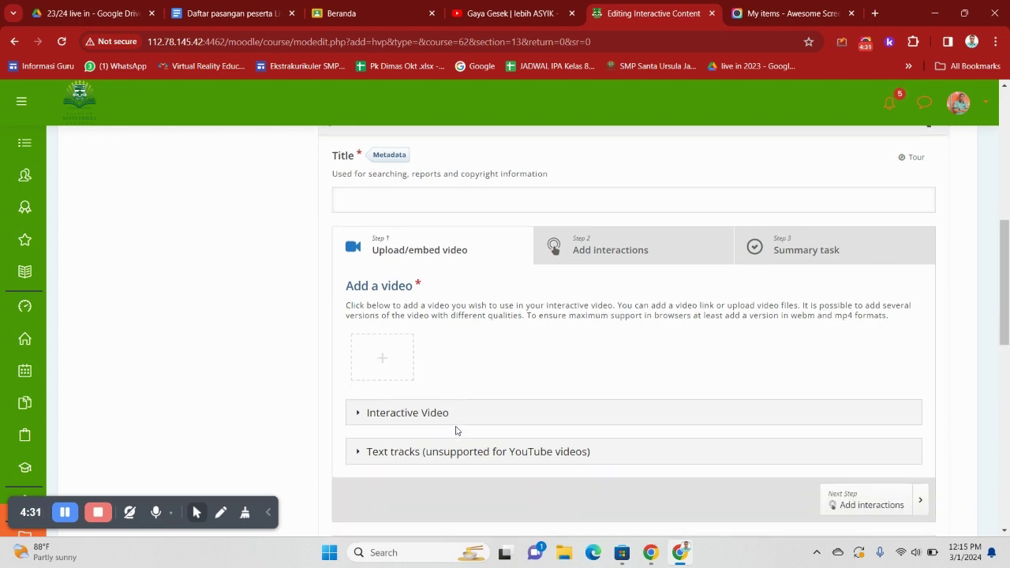
# Expand the Interactive Video and Text tracks settings to view their options.
pyautogui.click(448, 415)
pyautogui.scroll(-4, 449, 418)
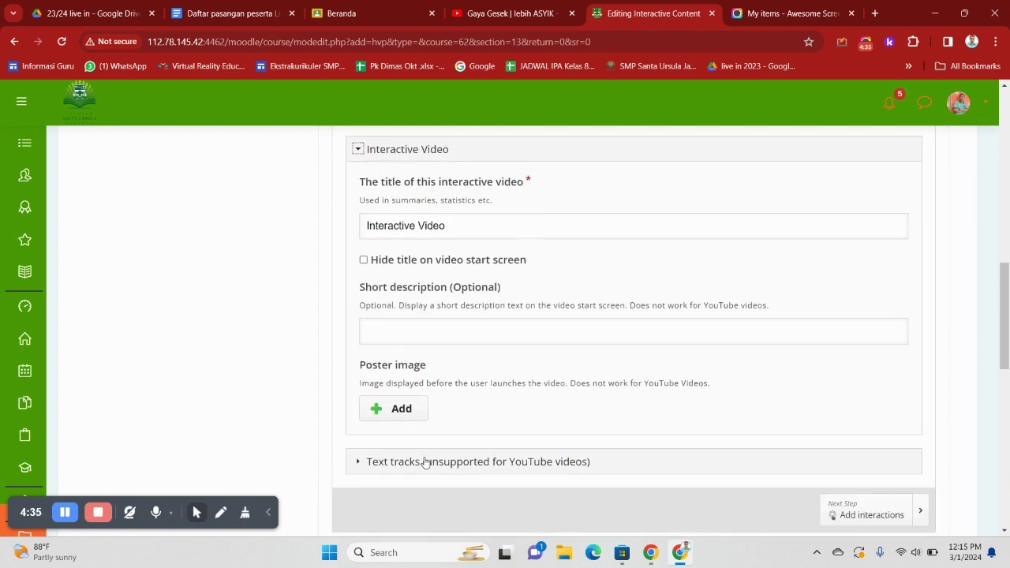
pyautogui.click(423, 462)
pyautogui.scroll(5, 432, 446)
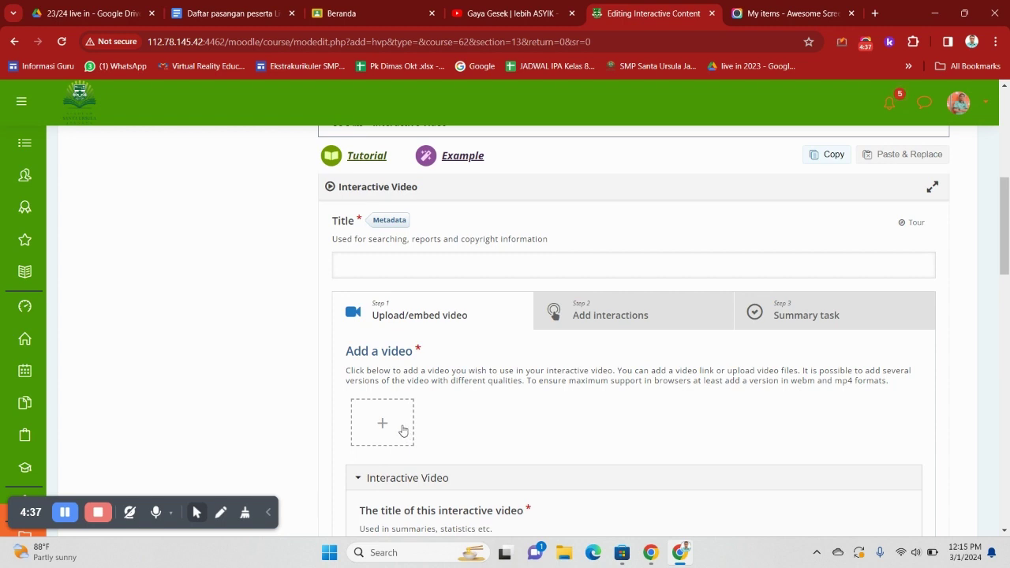
pyautogui.click(403, 428)
pyautogui.scroll(-1, 613, 472)
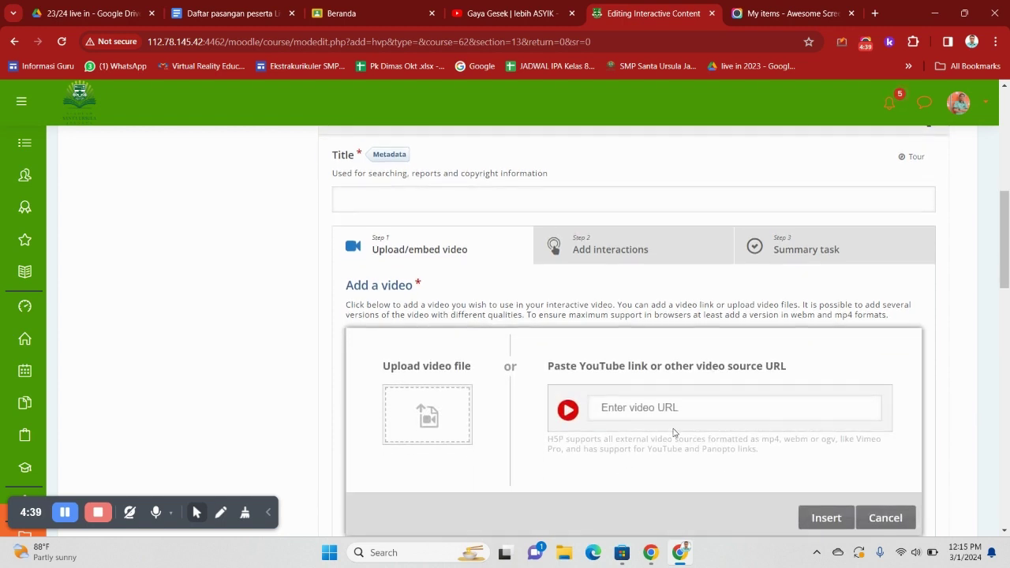
pyautogui.click(708, 409)
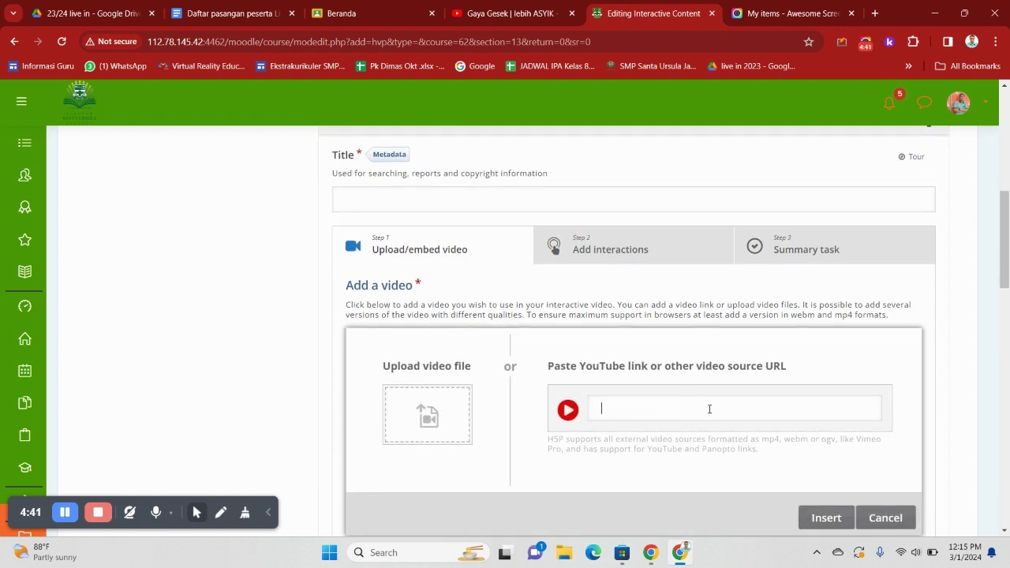
pyautogui.click(509, 11)
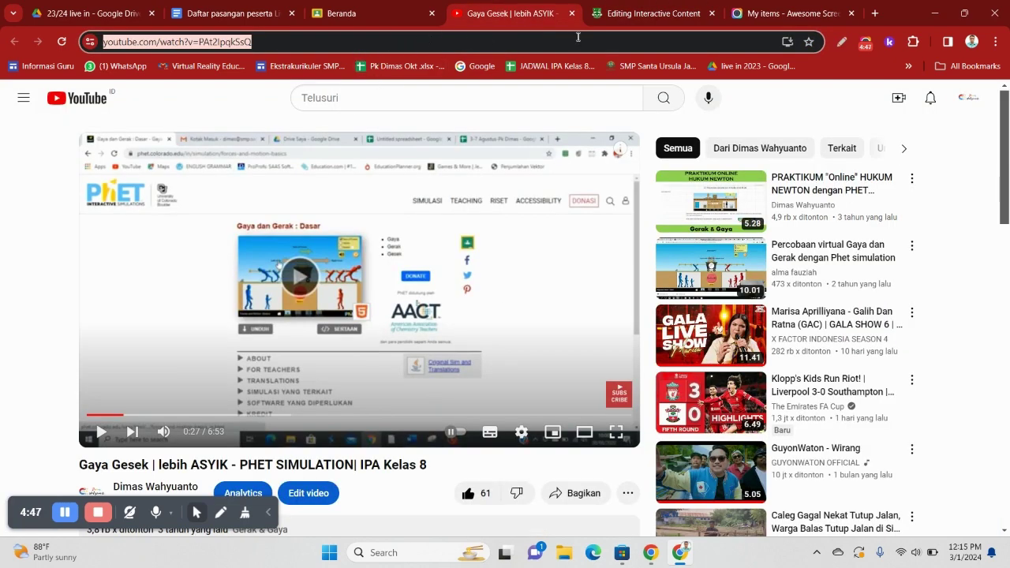
pyautogui.click(643, 13)
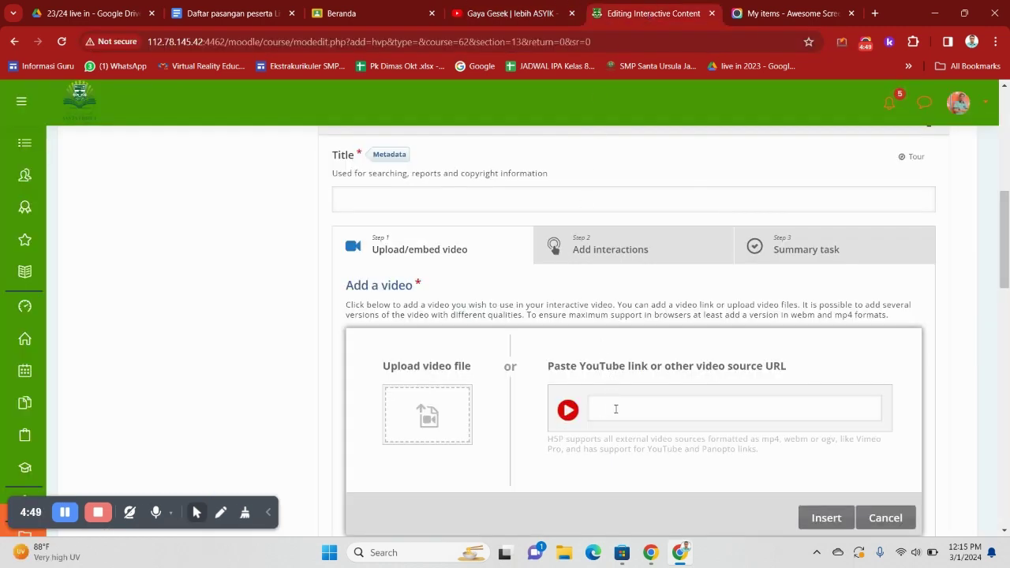
pyautogui.write('https://www.youtube.com/watch?v=PAt2IpqkSsQ')
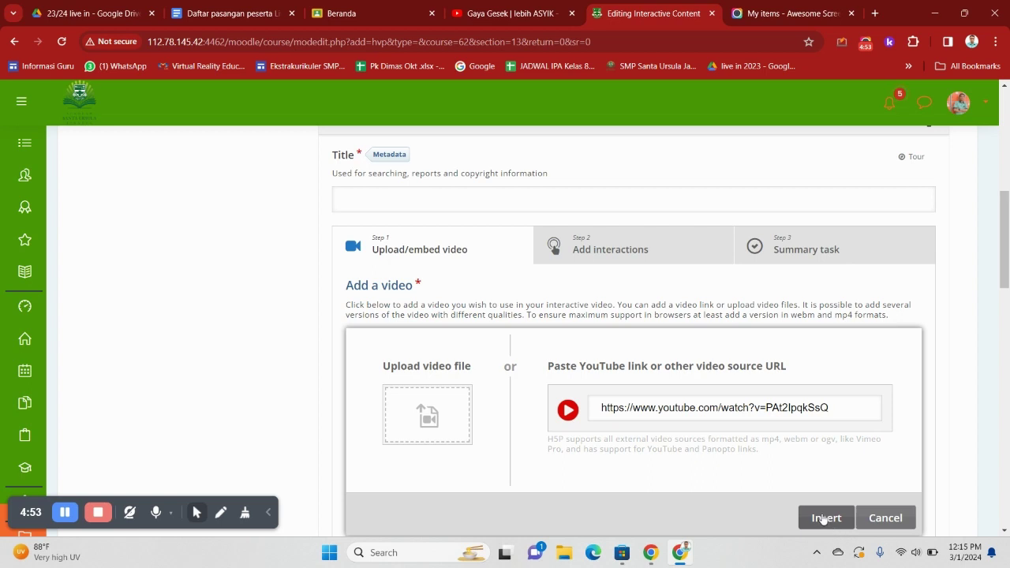
pyautogui.click(826, 517)
# Review the video settings and proceed to the Add interactions step of the editor.
pyautogui.scroll(-3, 805, 498)
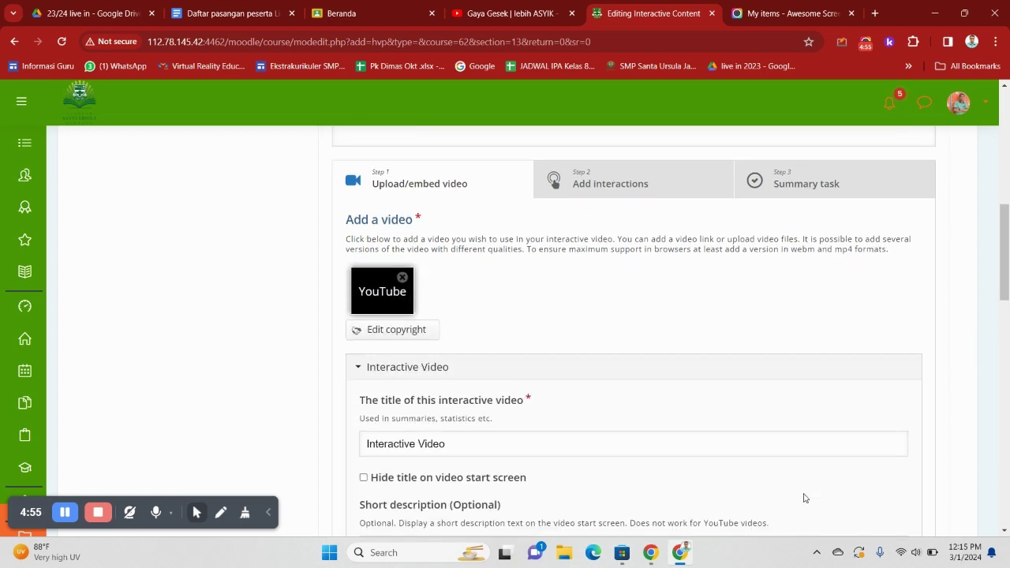
pyautogui.scroll(2, 805, 498)
pyautogui.scroll(1, 805, 498)
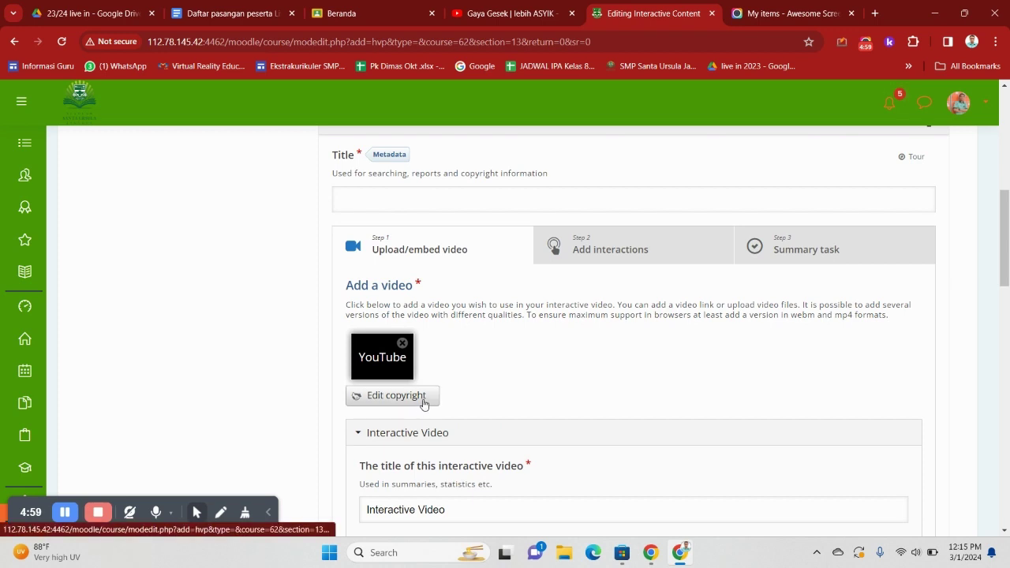
pyautogui.scroll(-2, 573, 417)
pyautogui.scroll(-5, 576, 416)
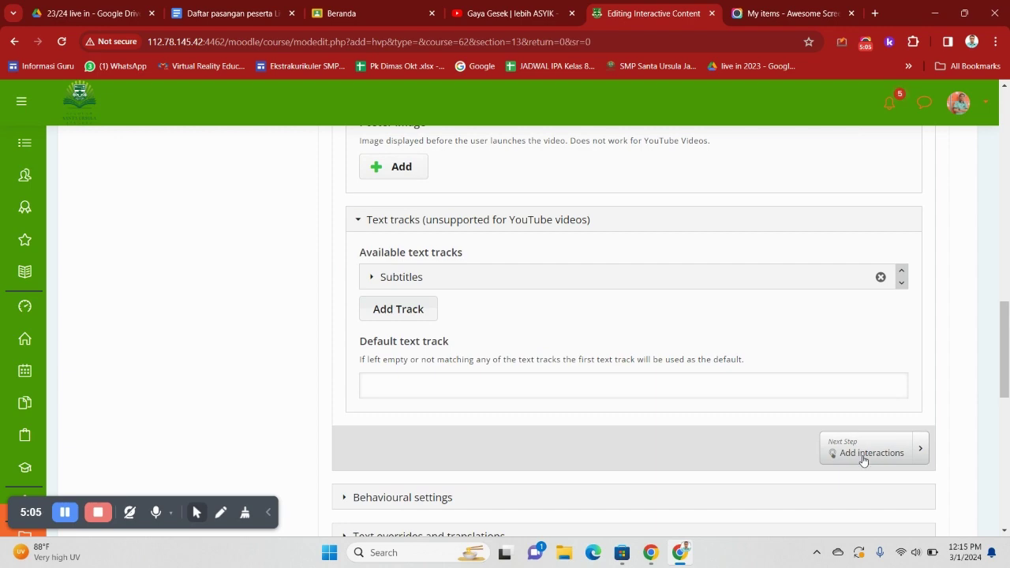
pyautogui.click(864, 456)
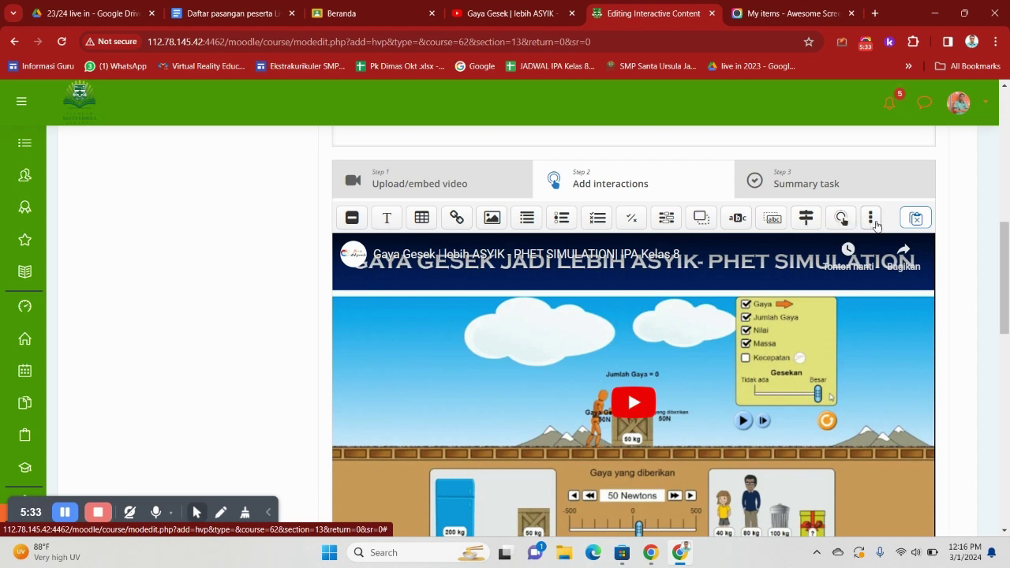
# Look at the additional interaction types, add a text interaction to the video and enter "Selamat" as its text.
pyautogui.click(876, 226)
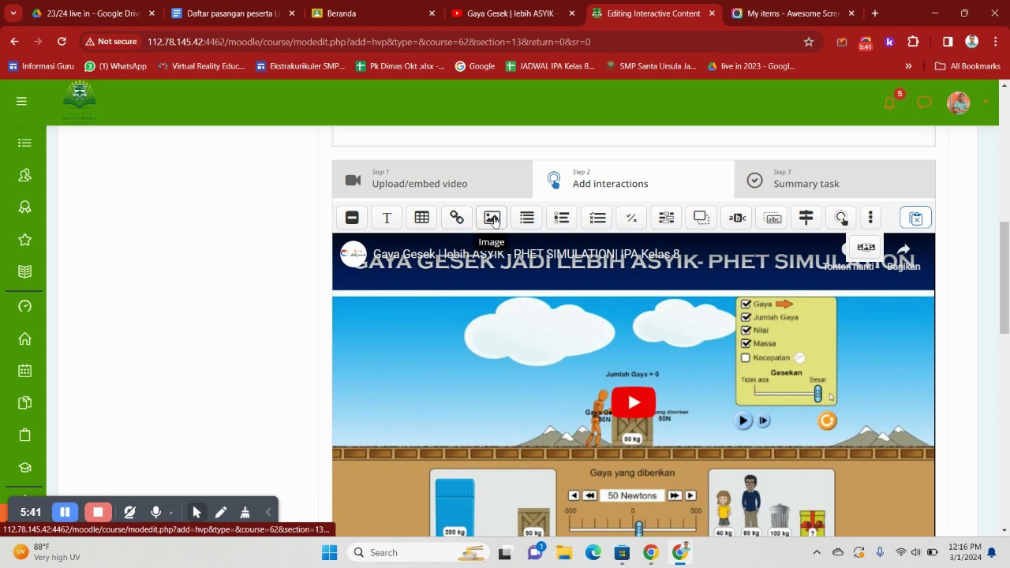
pyautogui.click(392, 218)
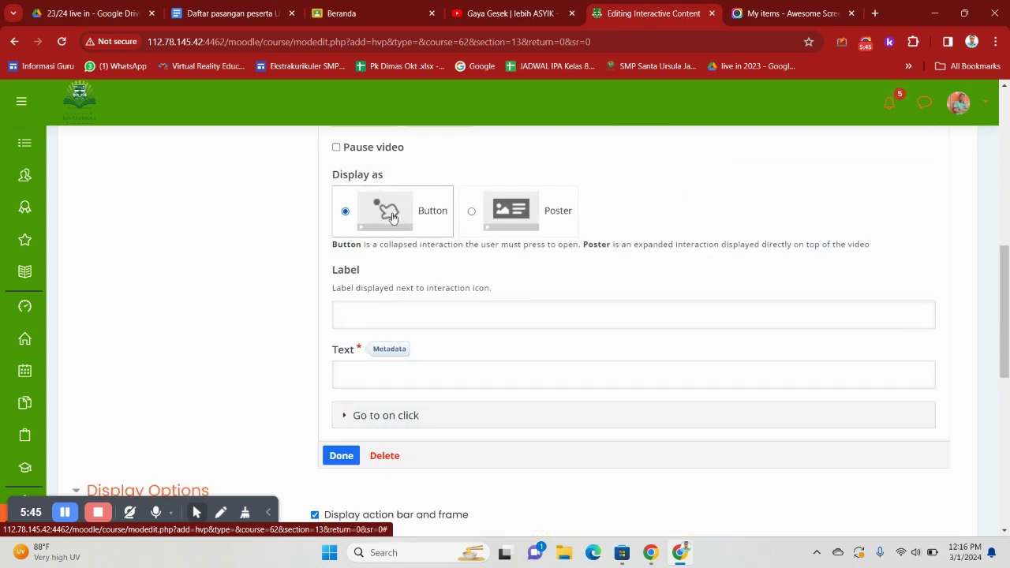
pyautogui.click(411, 386)
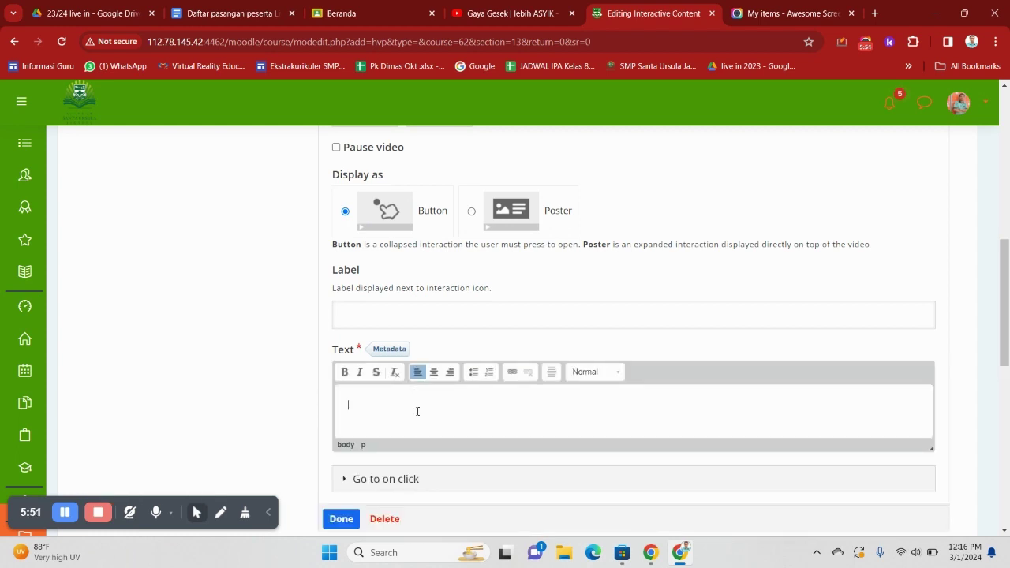
pyautogui.write('Selamat')
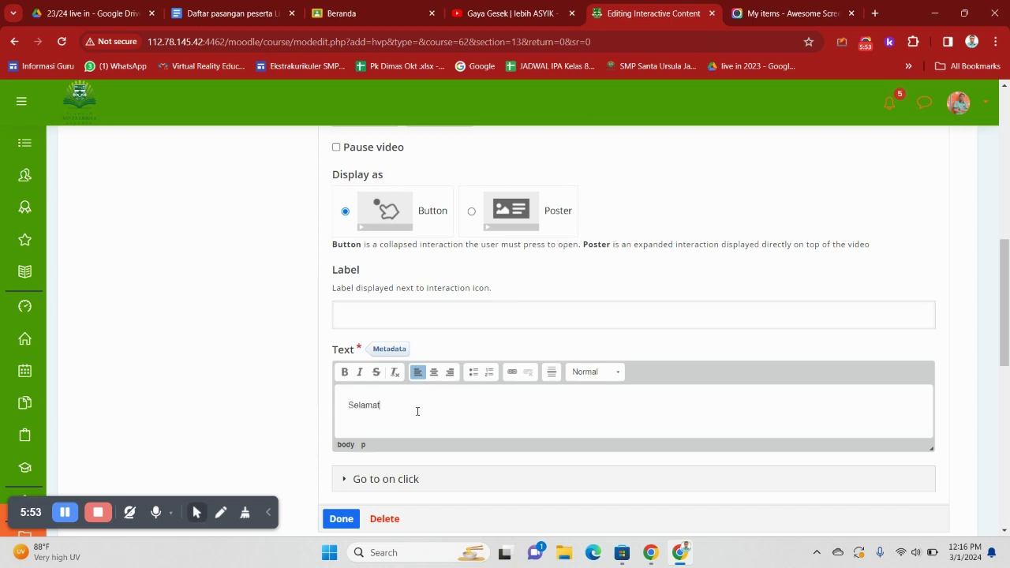